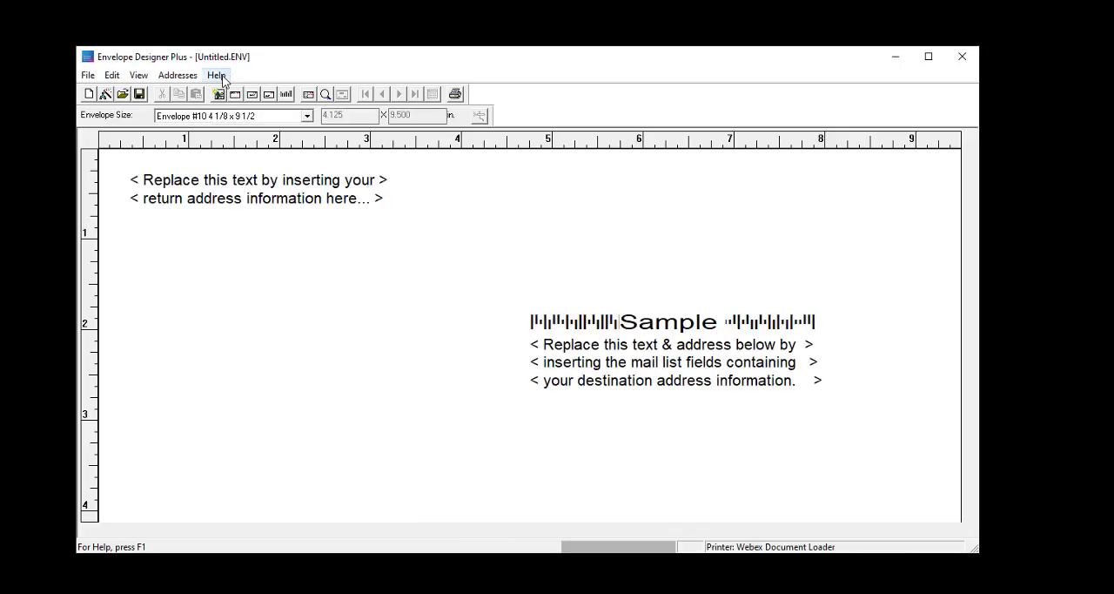
{"action": "left_click", "coordinate": [216, 76]}
{"action": "left_click", "coordinate": [244, 108]}
Step: Attach the mail list labelout.dbf from the demo folder on the Desktop
{"action": "left_click", "coordinate": [88, 78]}
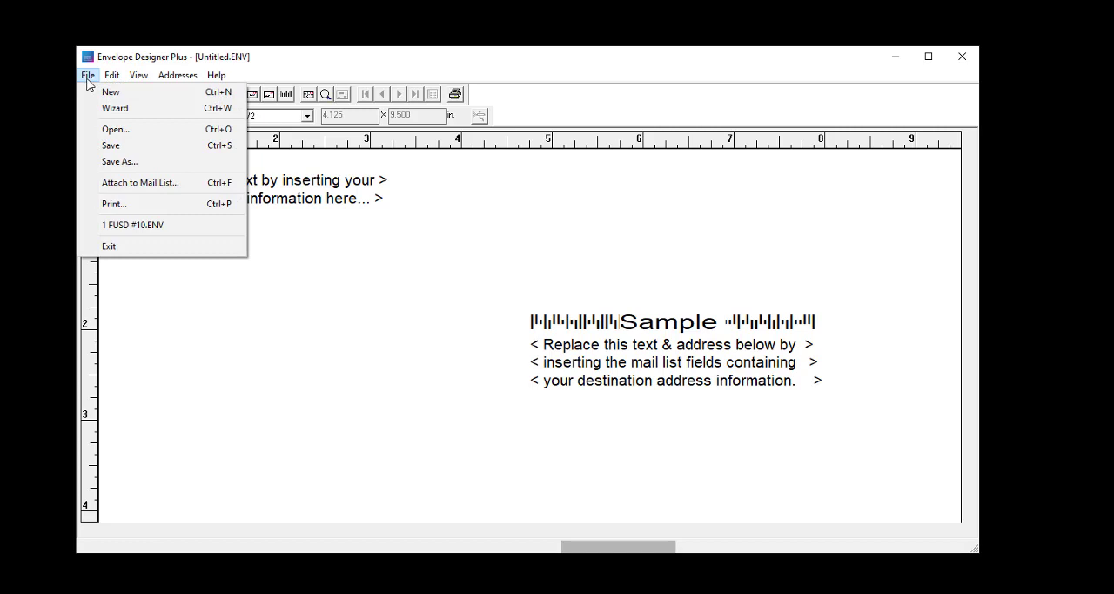
{"action": "left_click", "coordinate": [136, 182]}
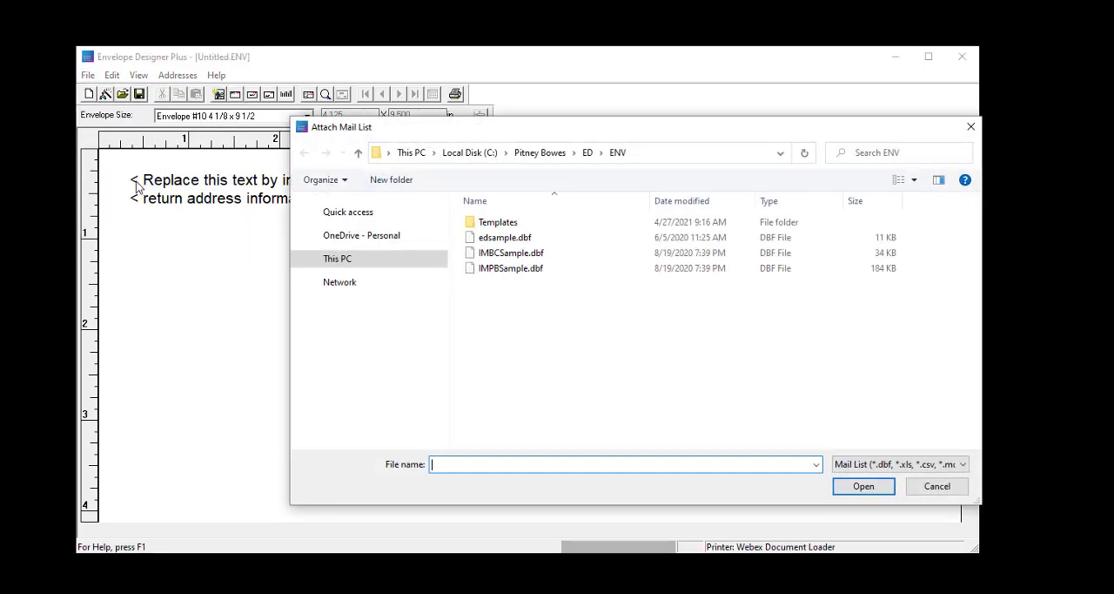
{"action": "left_click", "coordinate": [352, 268]}
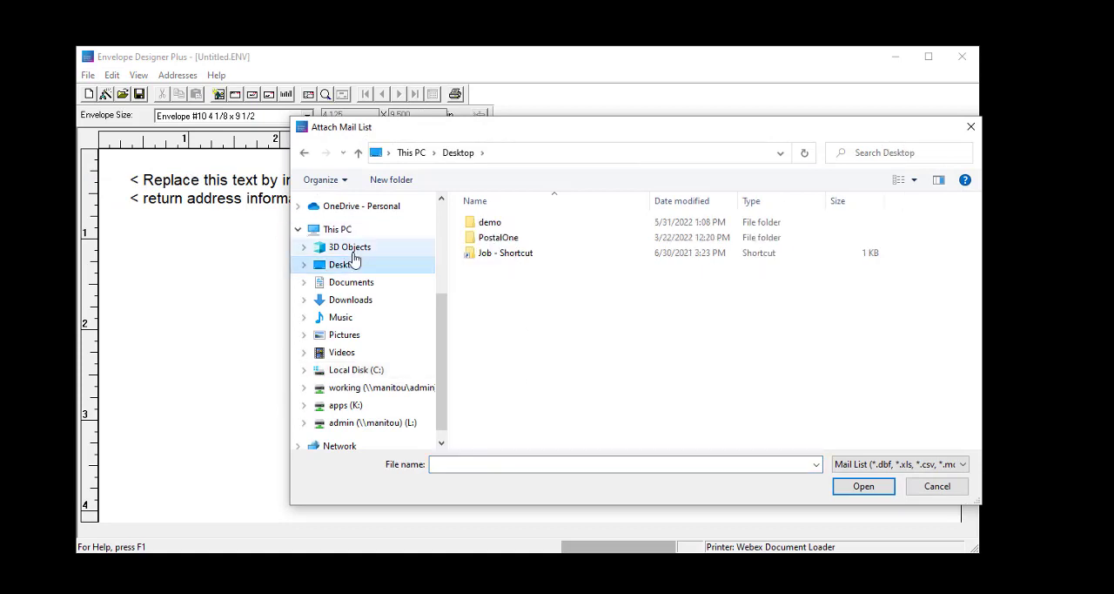
{"action": "double_click", "coordinate": [502, 228]}
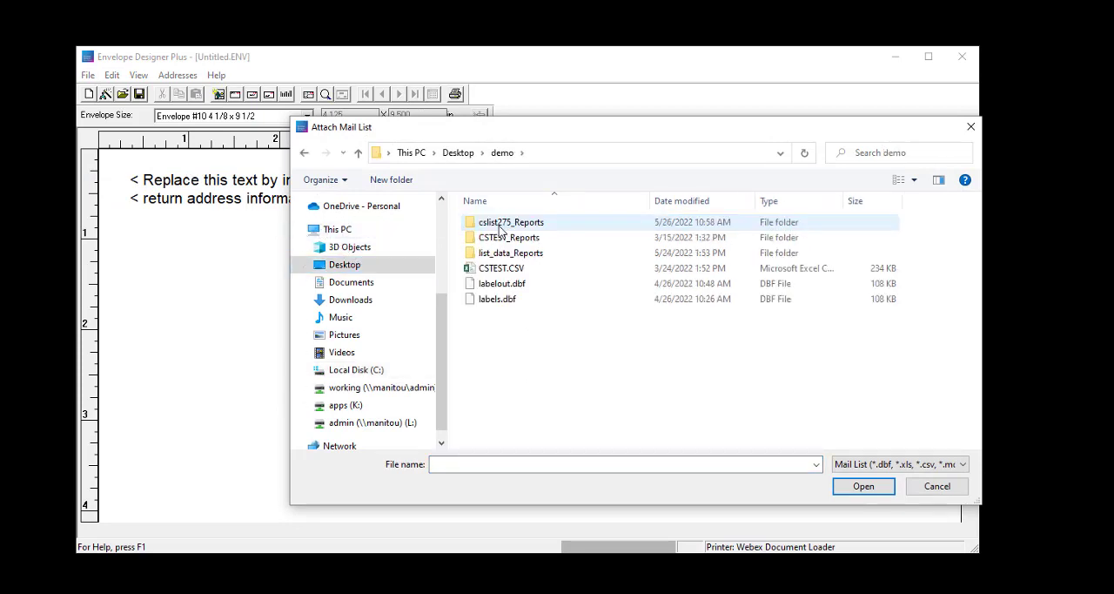
{"action": "left_click", "coordinate": [502, 285]}
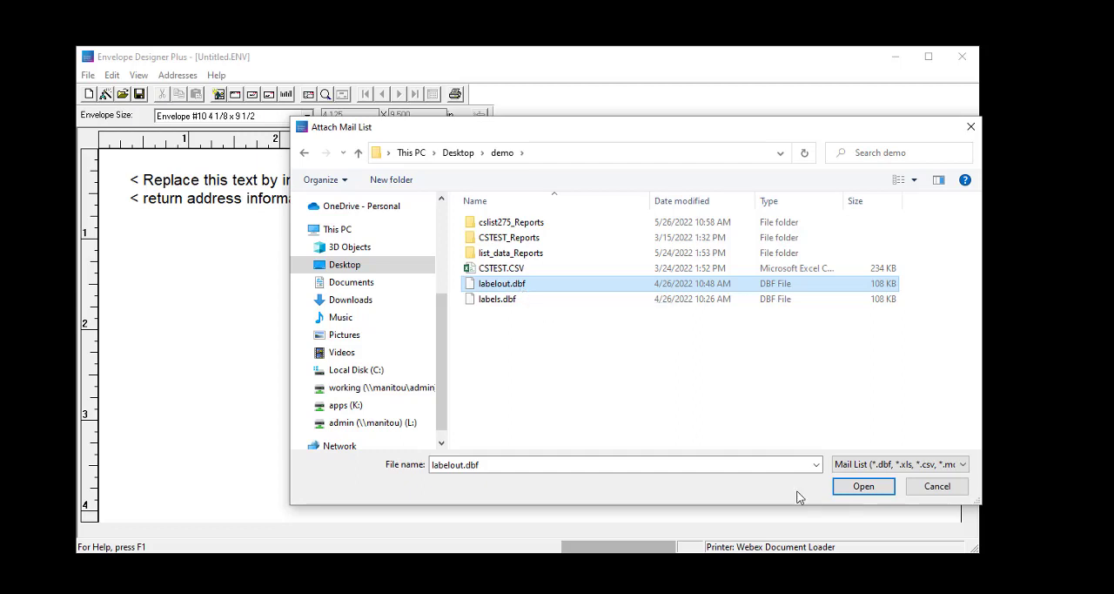
{"action": "left_click", "coordinate": [869, 487]}
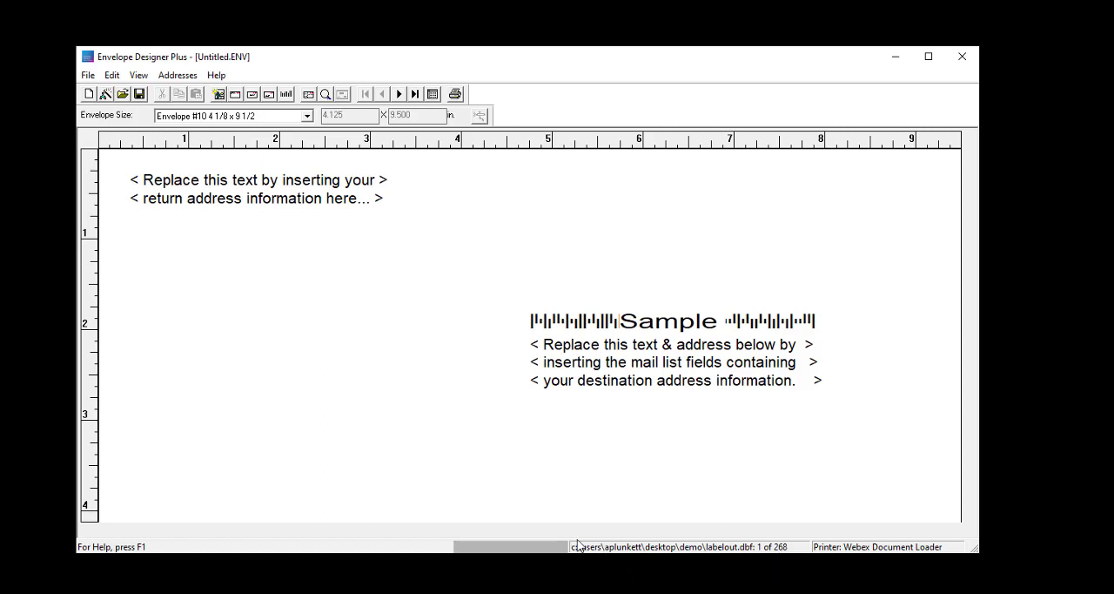
Step: Create a new label document and set its size to Avy 5162S 2UP (1 1/3 X 4)
{"action": "left_click", "coordinate": [89, 76]}
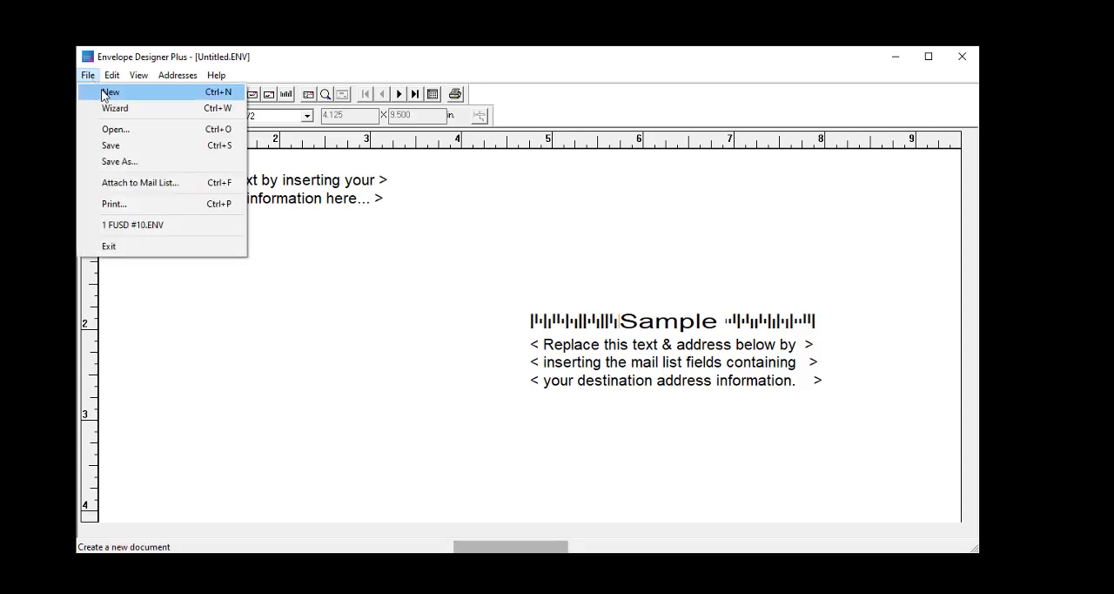
{"action": "left_click", "coordinate": [104, 94]}
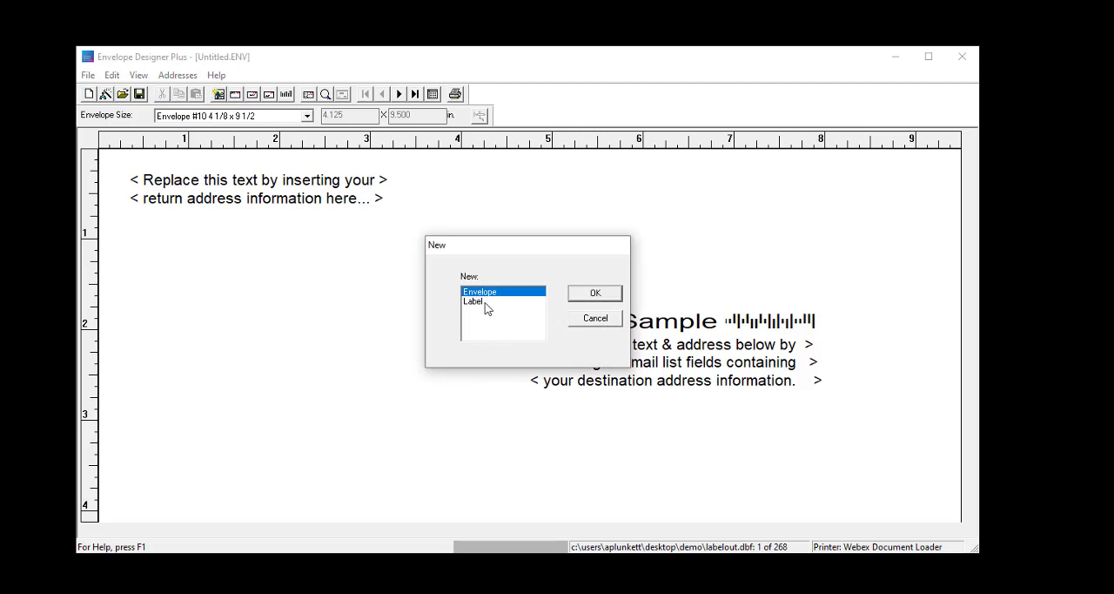
{"action": "left_click", "coordinate": [484, 301]}
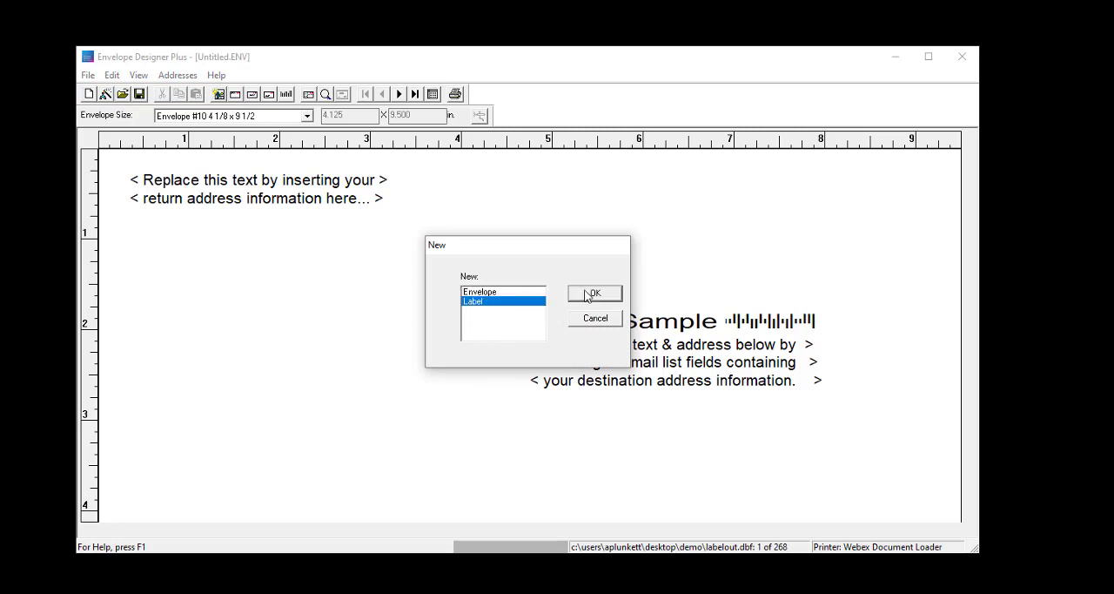
{"action": "left_click", "coordinate": [590, 294]}
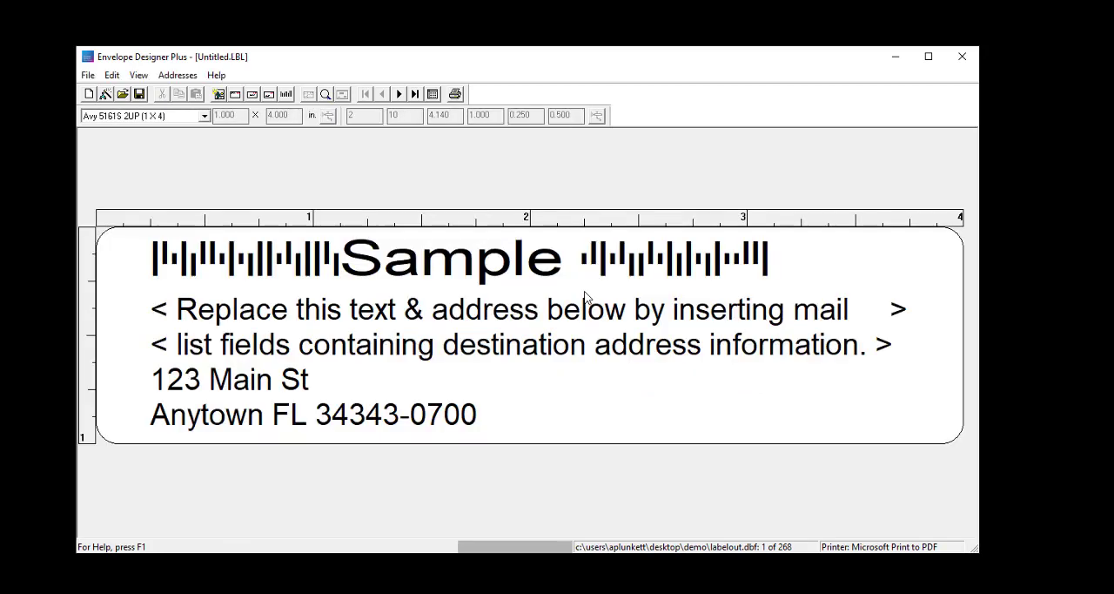
{"action": "left_click", "coordinate": [205, 118]}
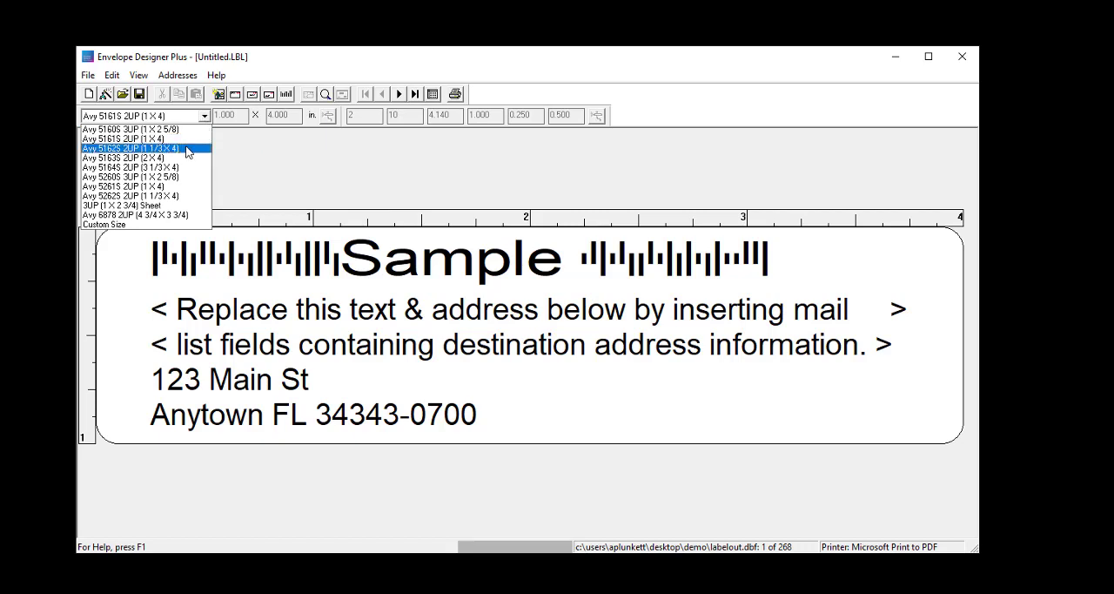
{"action": "left_click", "coordinate": [188, 149]}
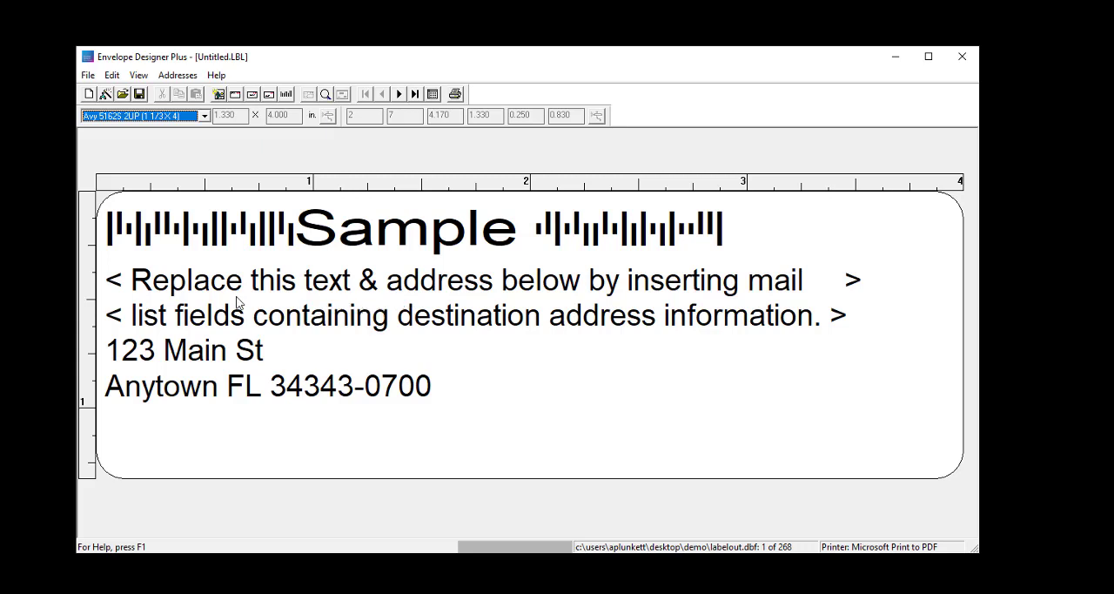
Step: Open the label's destination address block for editing and delete all of its placeholder text
{"action": "left_click", "coordinate": [353, 313]}
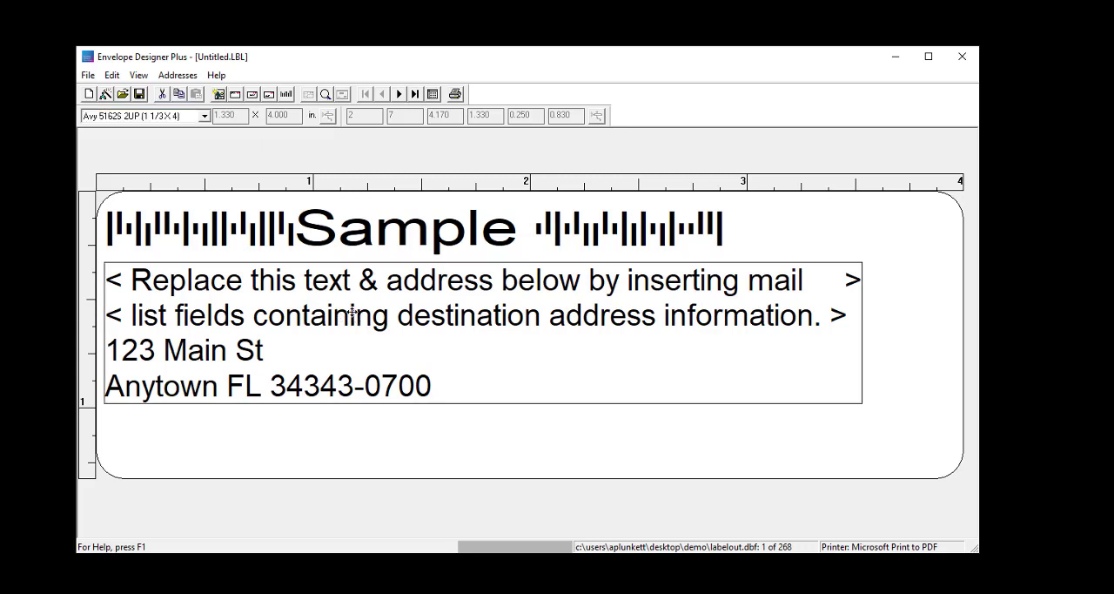
{"action": "double_click", "coordinate": [353, 313]}
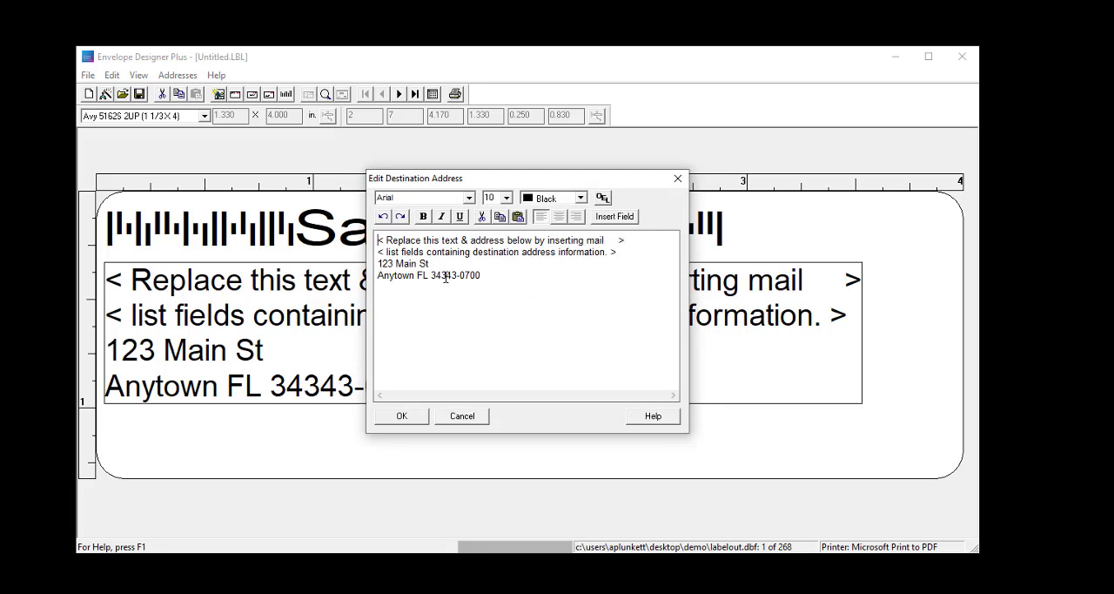
{"action": "left_click_drag", "start_coordinate": [495, 276], "coordinate": [379, 241]}
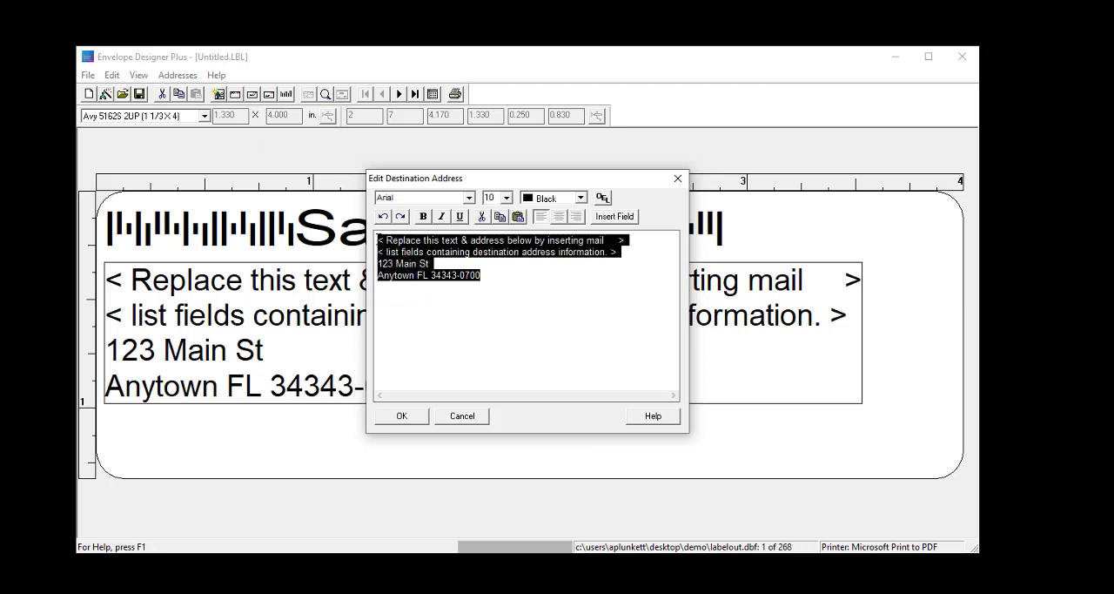
{"action": "key", "text": "Delete"}
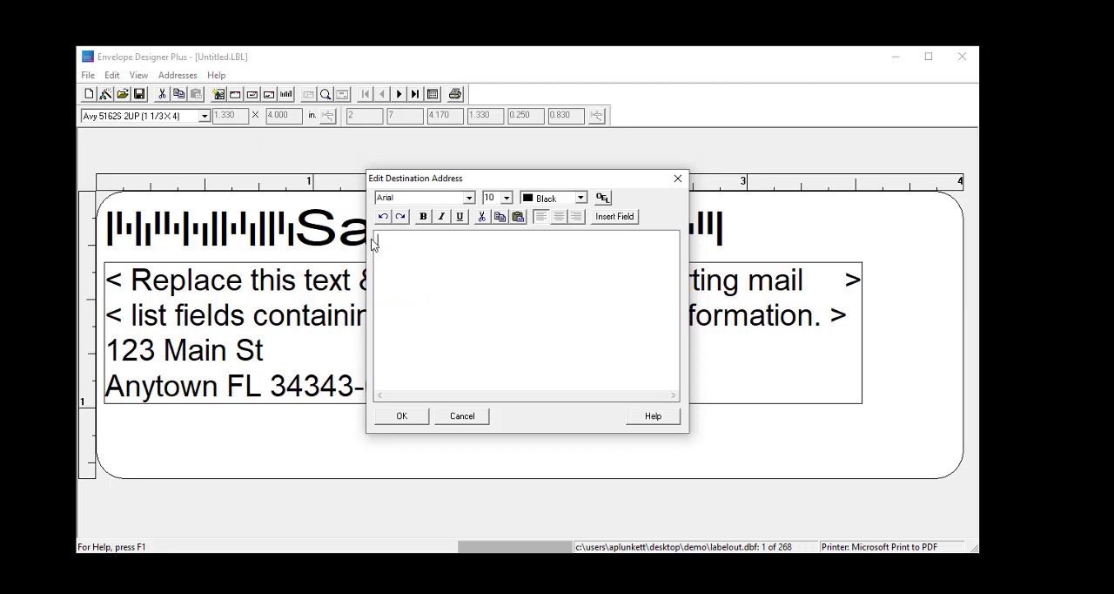
Step: Insert the mail list fields endorse, ocr and address into the destination address
{"action": "left_click", "coordinate": [615, 217]}
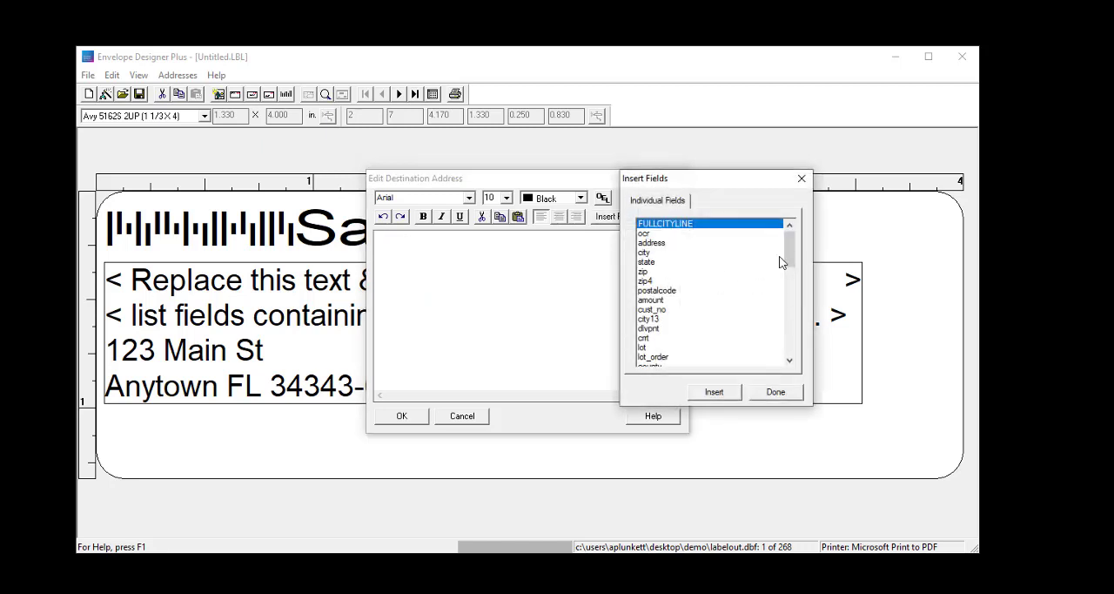
{"action": "mouse_move", "coordinate": [792, 261]}
{"action": "left_mouse_down"}
{"action": "mouse_move", "coordinate": [789, 314]}
{"action": "mouse_move", "coordinate": [804, 250]}
{"action": "left_mouse_up"}
{"action": "left_click", "coordinate": [666, 341]}
{"action": "double_click", "coordinate": [667, 341]}
{"action": "left_click", "coordinate": [647, 237]}
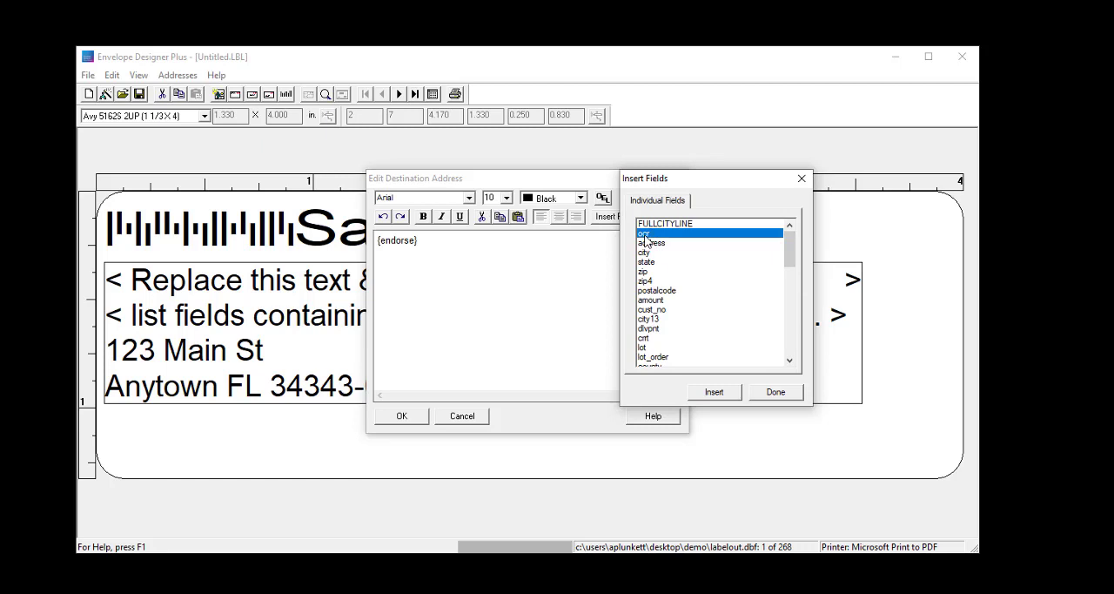
{"action": "left_click", "coordinate": [707, 391]}
{"action": "double_click", "coordinate": [666, 242]}
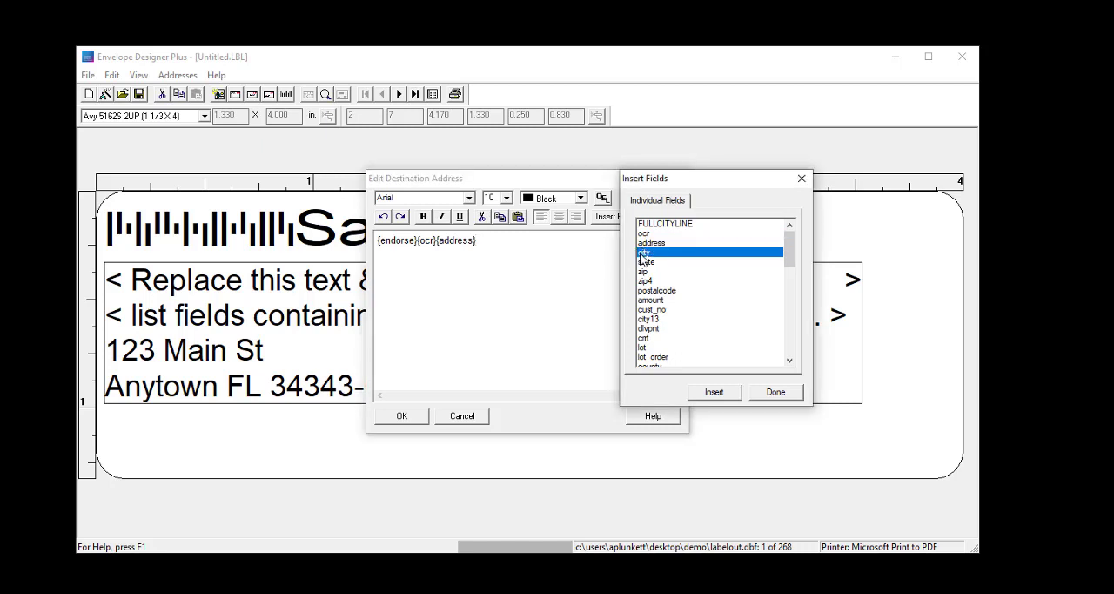
Step: Add the city, state, zip and zip4 fields after the address field and finish inserting fields
{"action": "double_click", "coordinate": [642, 253]}
{"action": "double_click", "coordinate": [644, 261]}
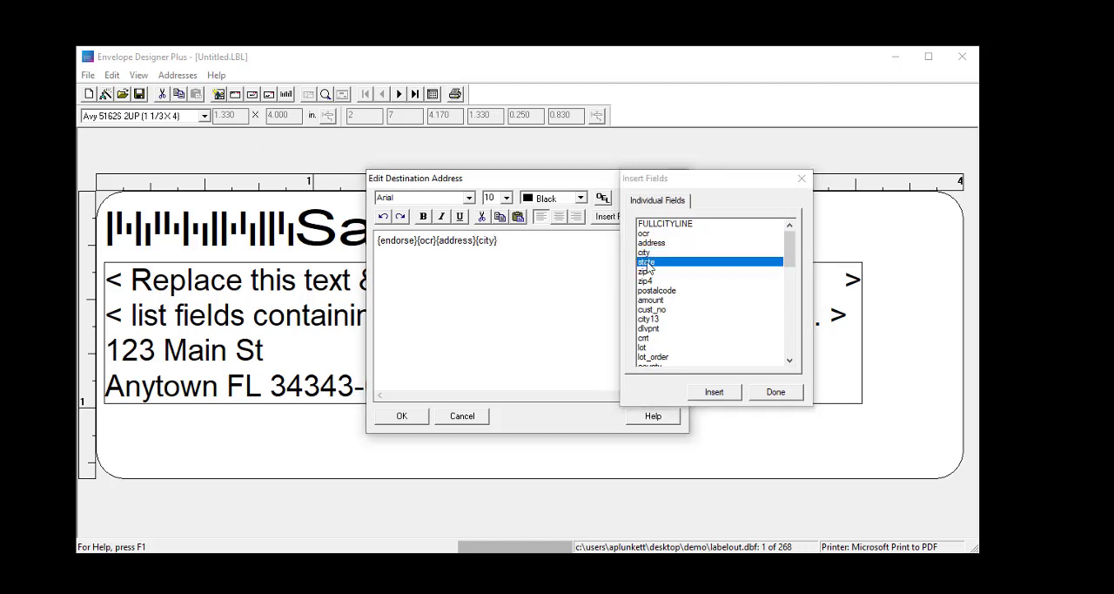
{"action": "left_click", "coordinate": [642, 270]}
{"action": "double_click", "coordinate": [642, 270]}
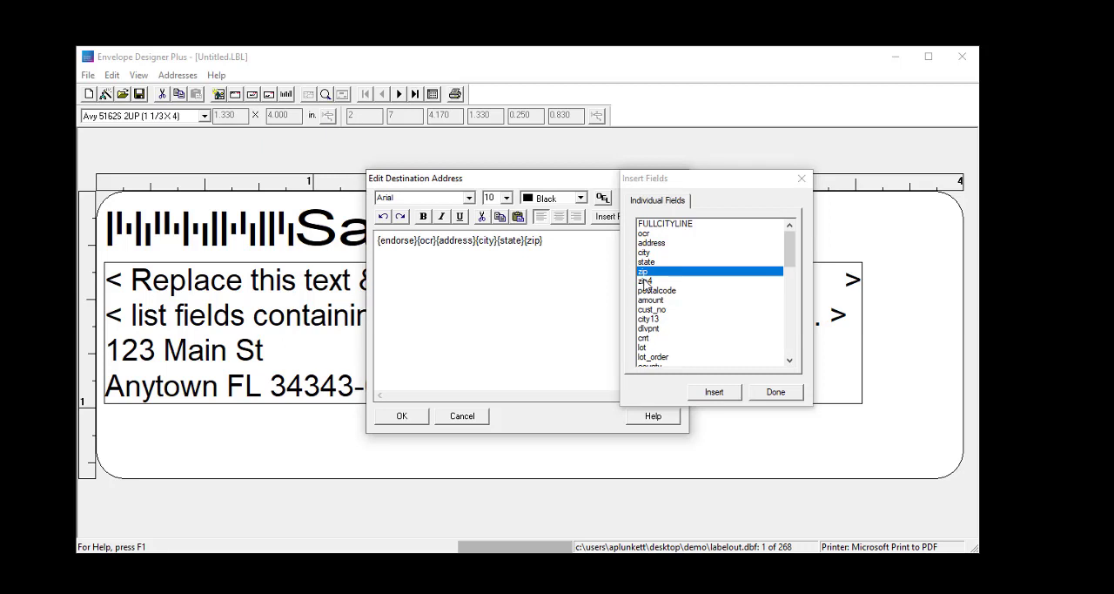
{"action": "left_click", "coordinate": [646, 281]}
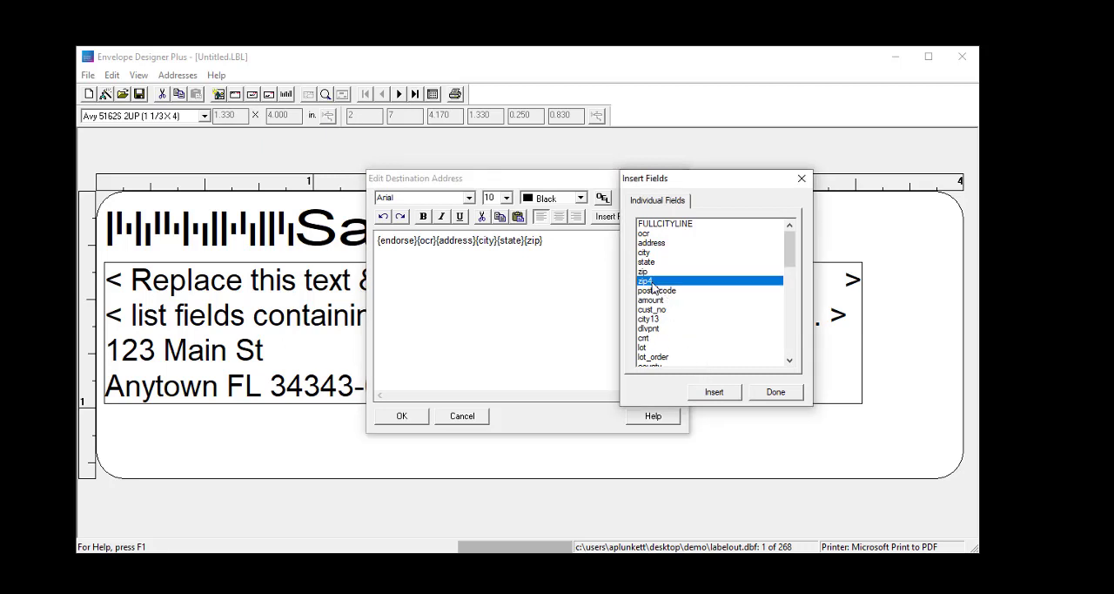
{"action": "left_click", "coordinate": [717, 392]}
{"action": "left_click", "coordinate": [775, 392]}
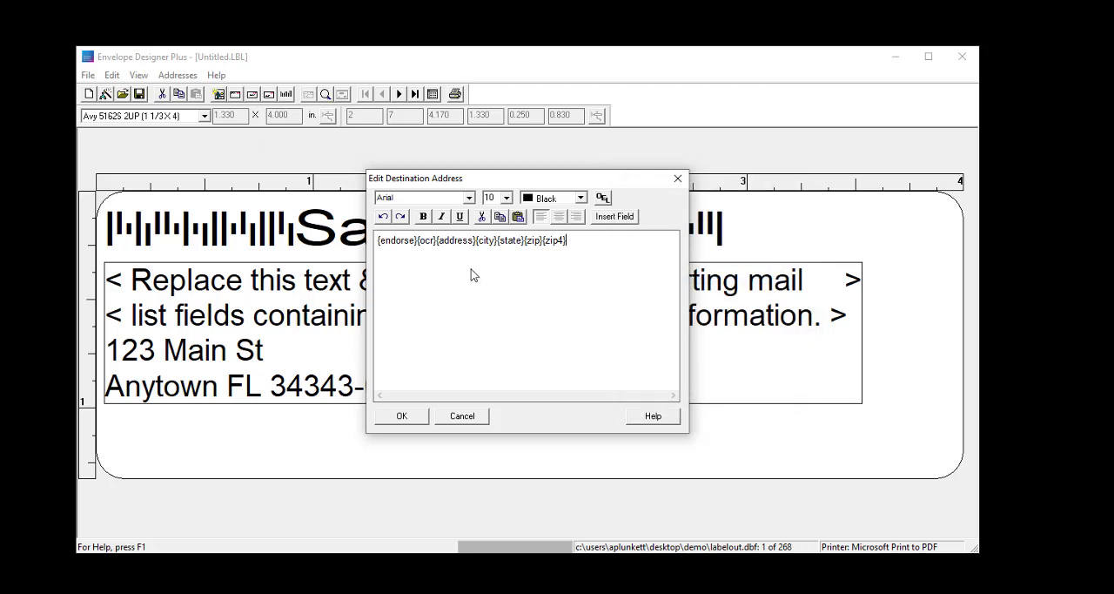
Step: Split the destination address so endorse, ocr and address each have their own line, with the city fields starting the fourth
{"action": "left_click", "coordinate": [419, 241]}
{"action": "key", "text": "Return"}
{"action": "key", "text": "Right"}
{"action": "key", "text": "Right"}
{"action": "key", "text": "Return"}
Step: Separate city, state and zip with spaces on the last address line, and put a hyphen between zip and zip4
{"action": "key", "text": "Right"}
{"action": "key", "text": "Right"}
{"action": "key", "text": "Return"}
{"action": "key", "text": "Right"}
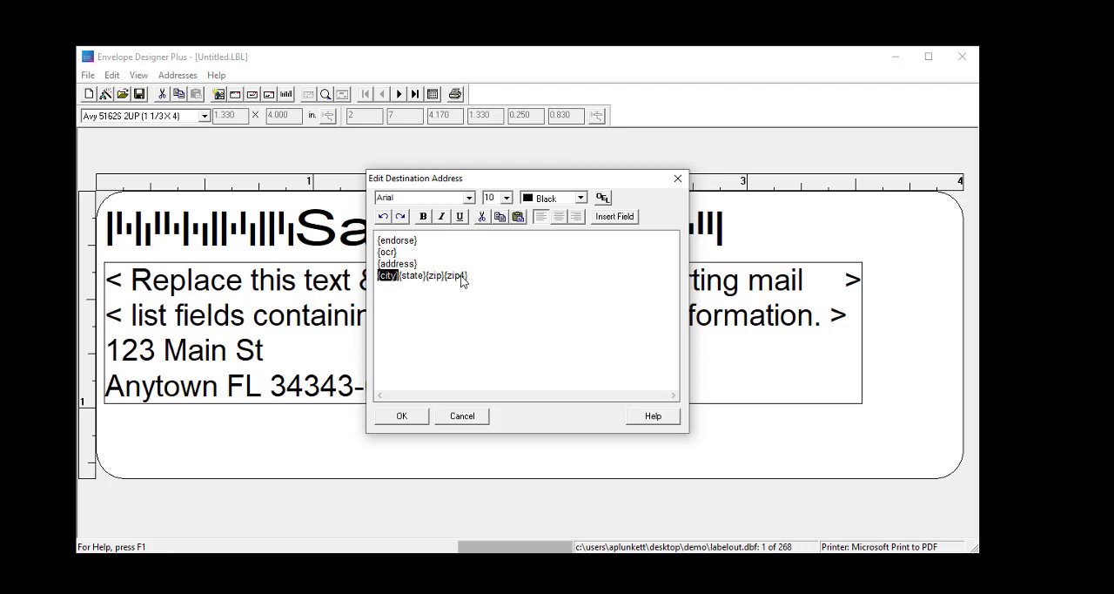
{"action": "key", "text": "Right"}
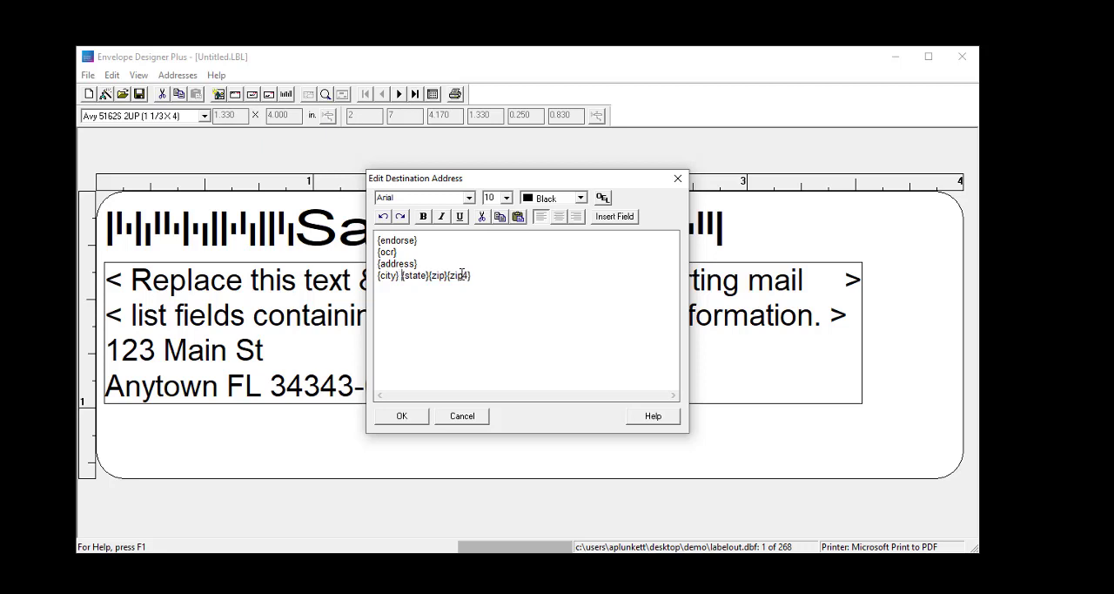
{"action": "key", "text": "Right"}
{"action": "key", "text": "Right"}
{"action": "key", "text": "Right"}
{"action": "key", "text": "Right"}
{"action": "type", "text": "-"}
{"action": "left_click", "coordinate": [483, 288]}
{"action": "left_click", "coordinate": [470, 318]}
Step: Set the font size of all destination address lines to 12 and apply the edited address to the label
{"action": "left_click_drag", "start_coordinate": [486, 275], "coordinate": [378, 233]}
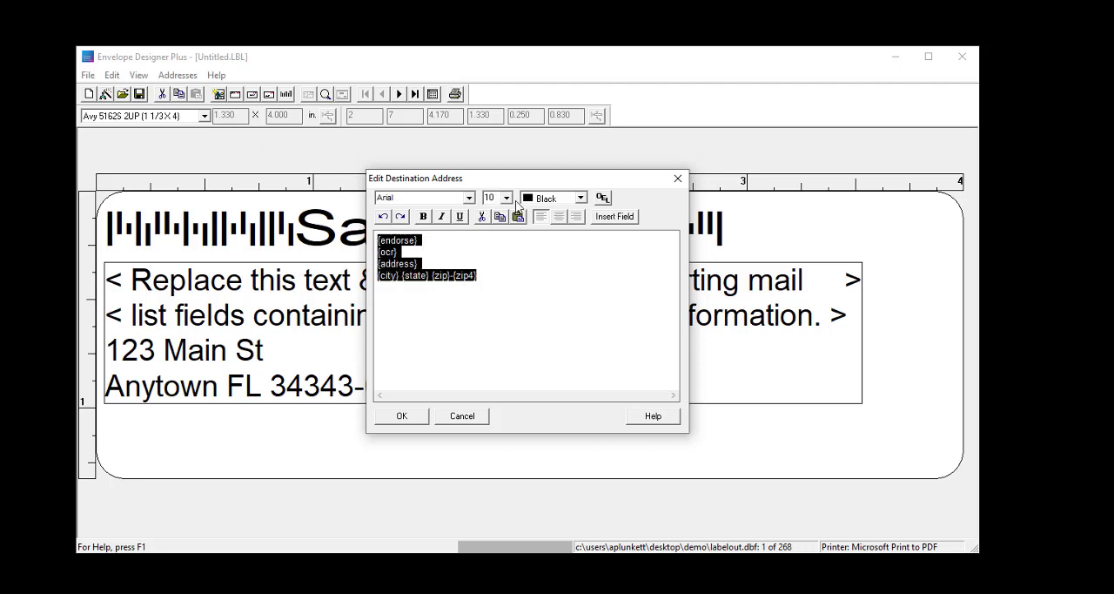
{"action": "left_click", "coordinate": [507, 197]}
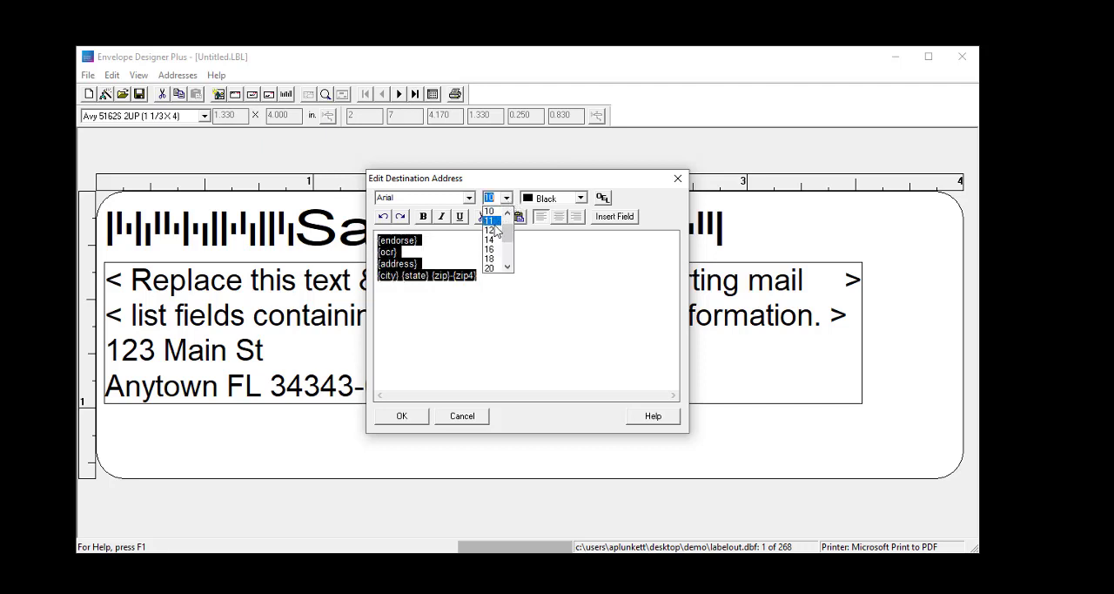
{"action": "left_click", "coordinate": [493, 230]}
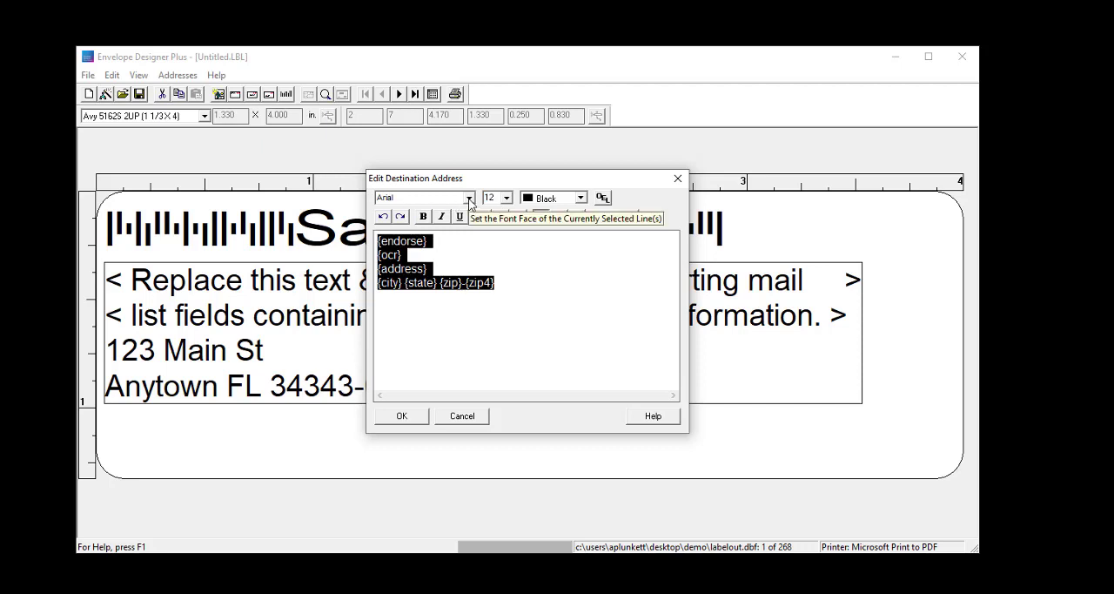
{"action": "left_click", "coordinate": [557, 288]}
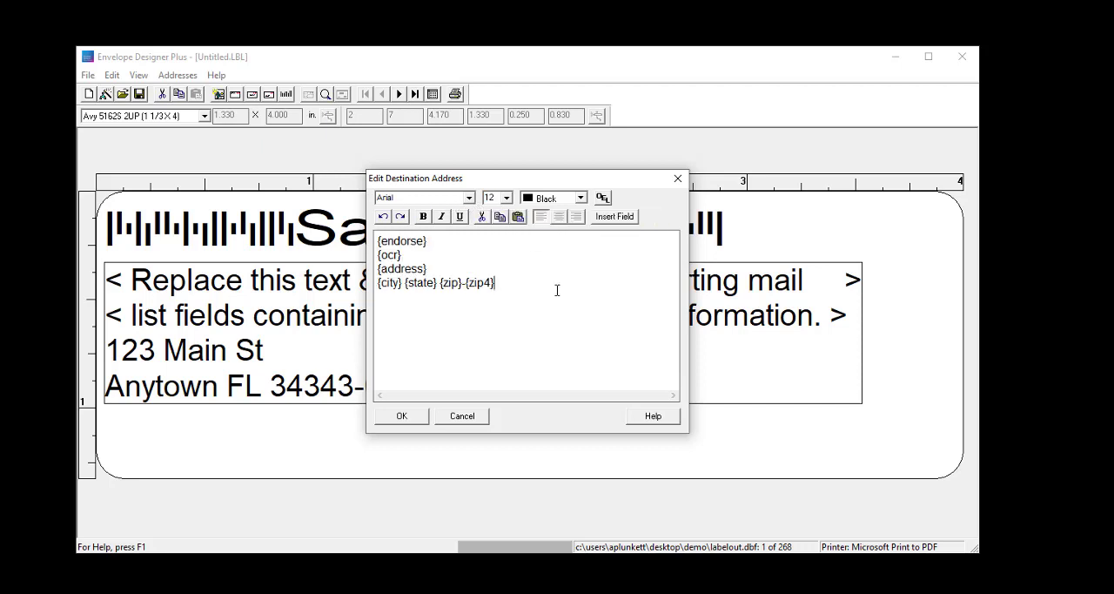
{"action": "left_click", "coordinate": [414, 419]}
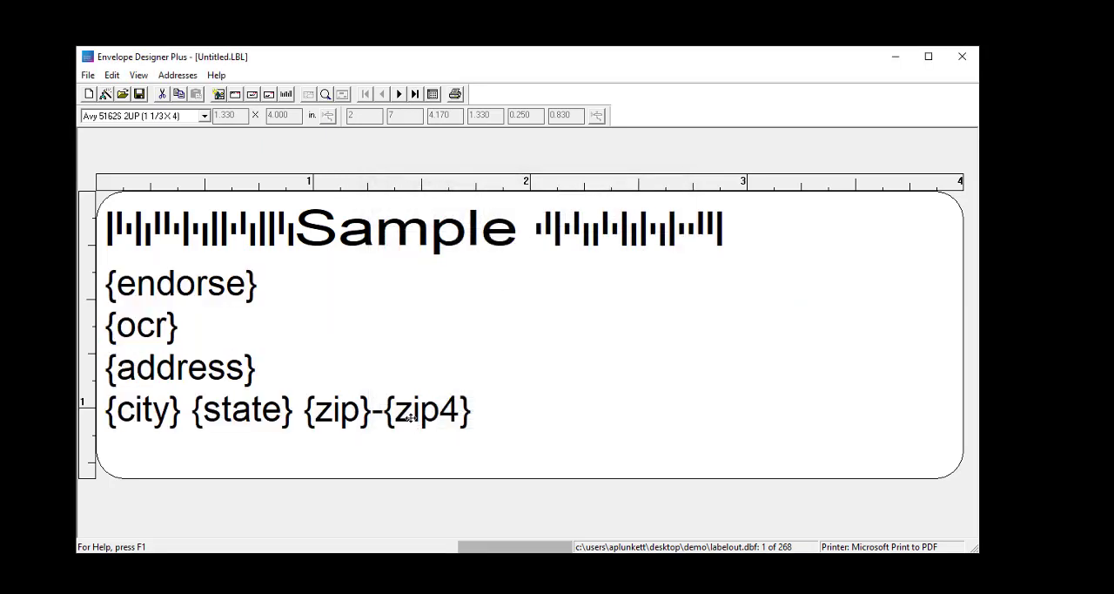
Step: In the Intelligent Mail Barcode setup, take all barcode information from the imb_encode field
{"action": "left_click", "coordinate": [287, 96]}
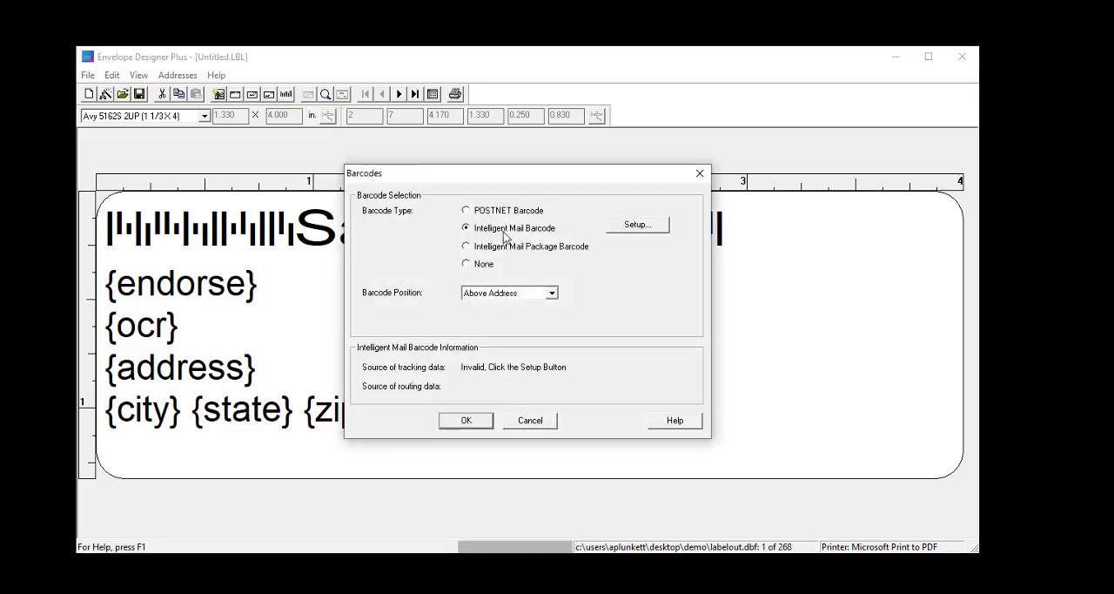
{"action": "left_click", "coordinate": [651, 227]}
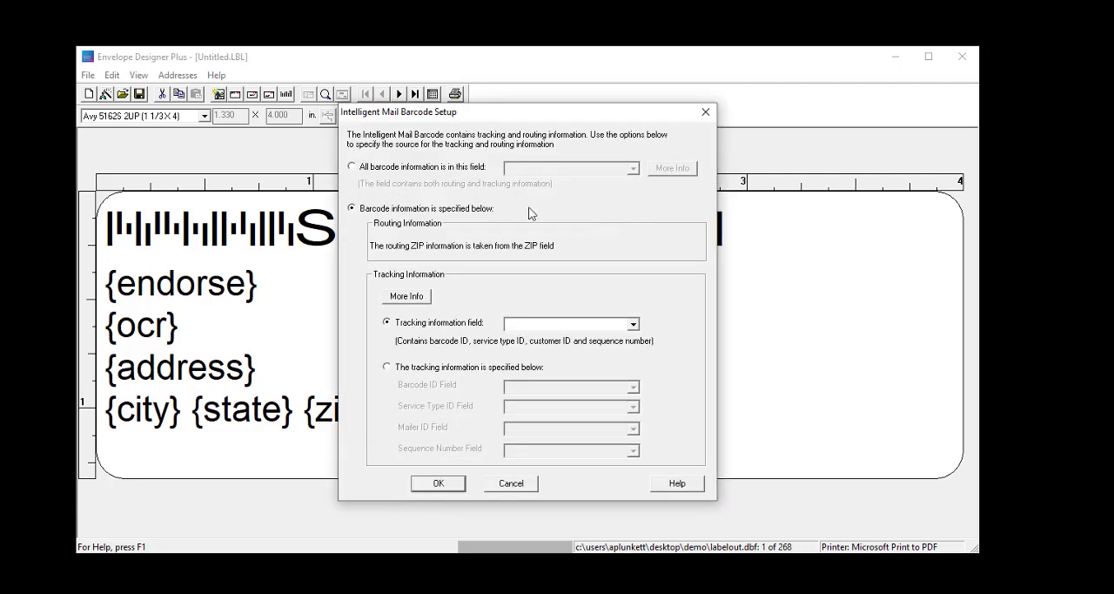
{"action": "left_click", "coordinate": [352, 167]}
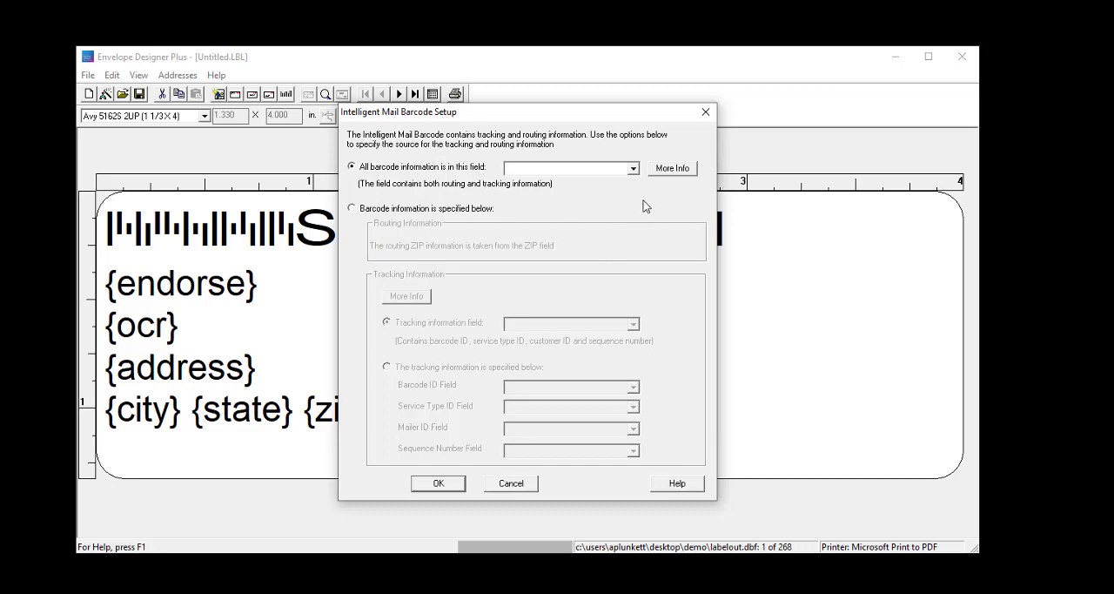
{"action": "left_click", "coordinate": [633, 169]}
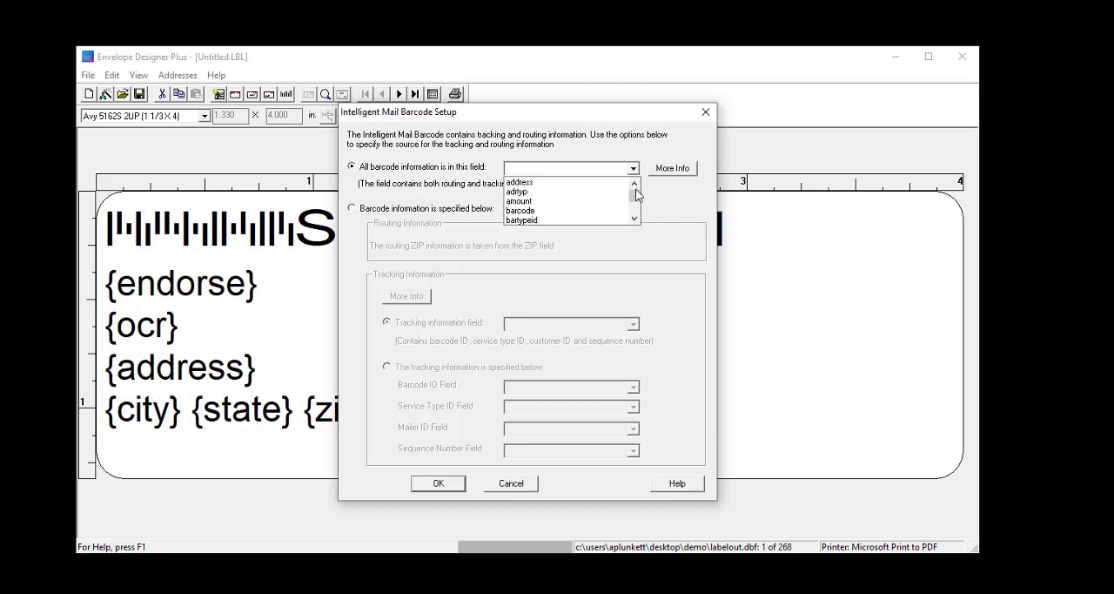
{"action": "scroll", "coordinate": [636, 199], "scroll_direction": "down", "scroll_amount": 1}
{"action": "left_click_drag", "start_coordinate": [638, 201], "coordinate": [637, 185]}
{"action": "left_click", "coordinate": [637, 185]}
{"action": "left_click", "coordinate": [595, 206]}
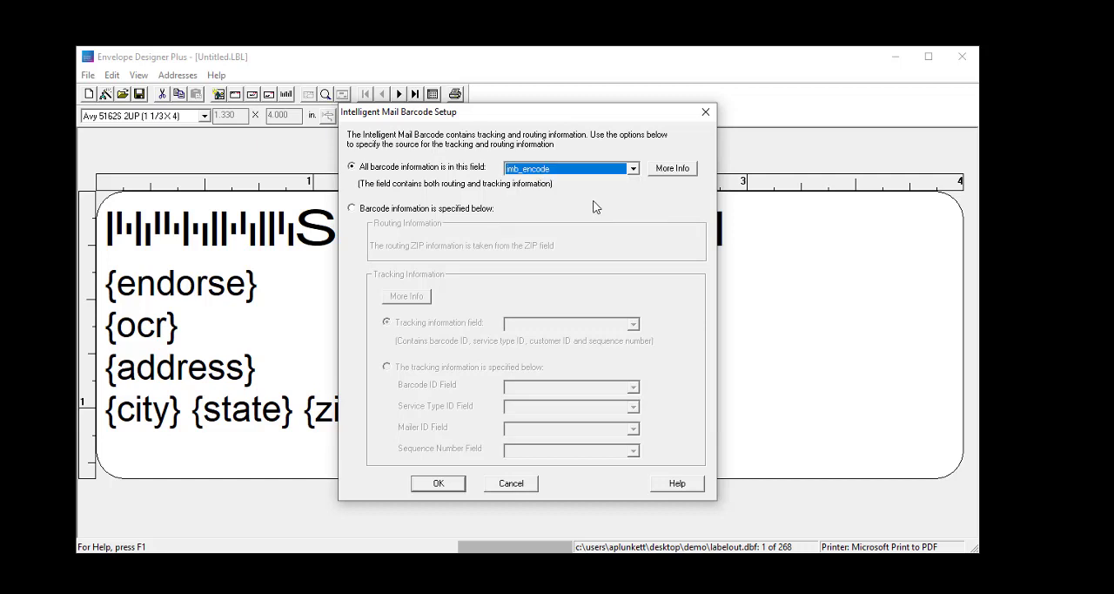
Step: Accept the Intelligent Mail barcode setup with the barcode positioned above the address, and preview the label with the actual list data
{"action": "left_click", "coordinate": [447, 487]}
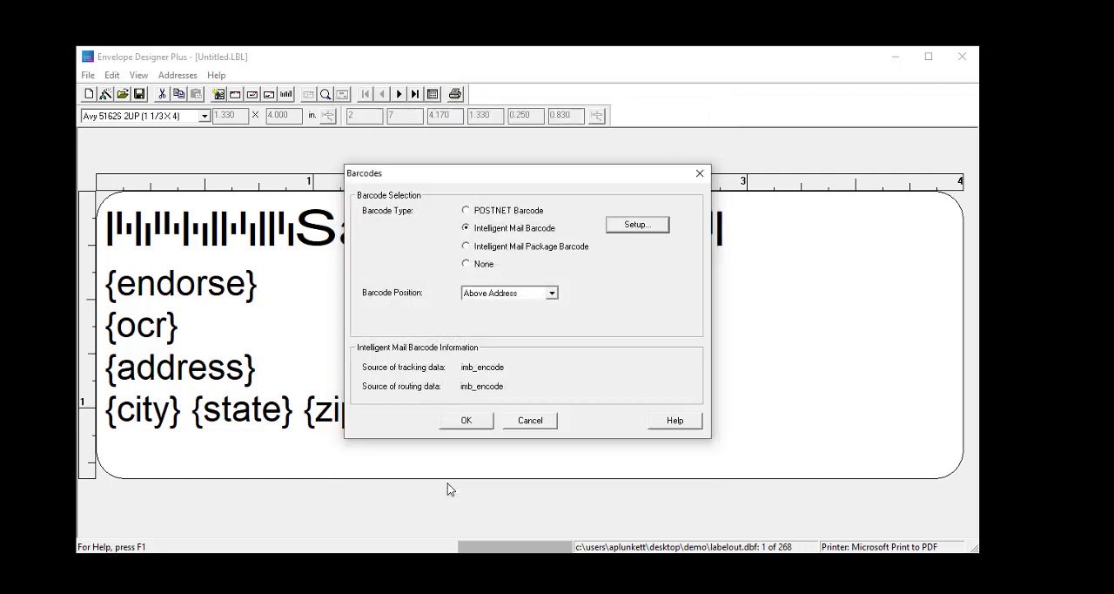
{"action": "left_click", "coordinate": [553, 295]}
{"action": "left_click", "coordinate": [552, 294]}
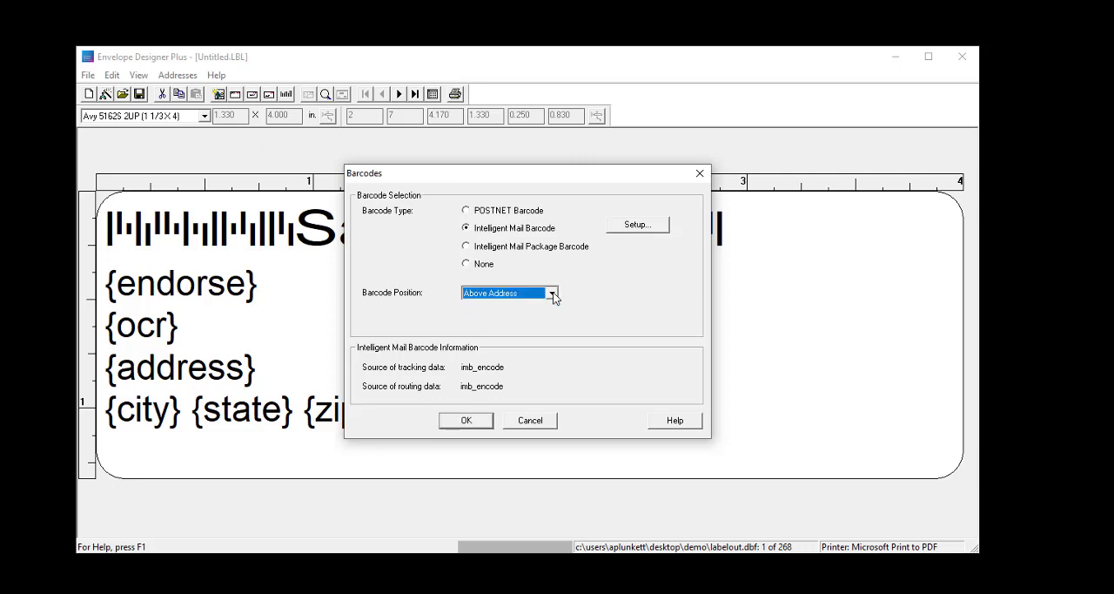
{"action": "left_click", "coordinate": [553, 294]}
{"action": "left_click", "coordinate": [550, 305]}
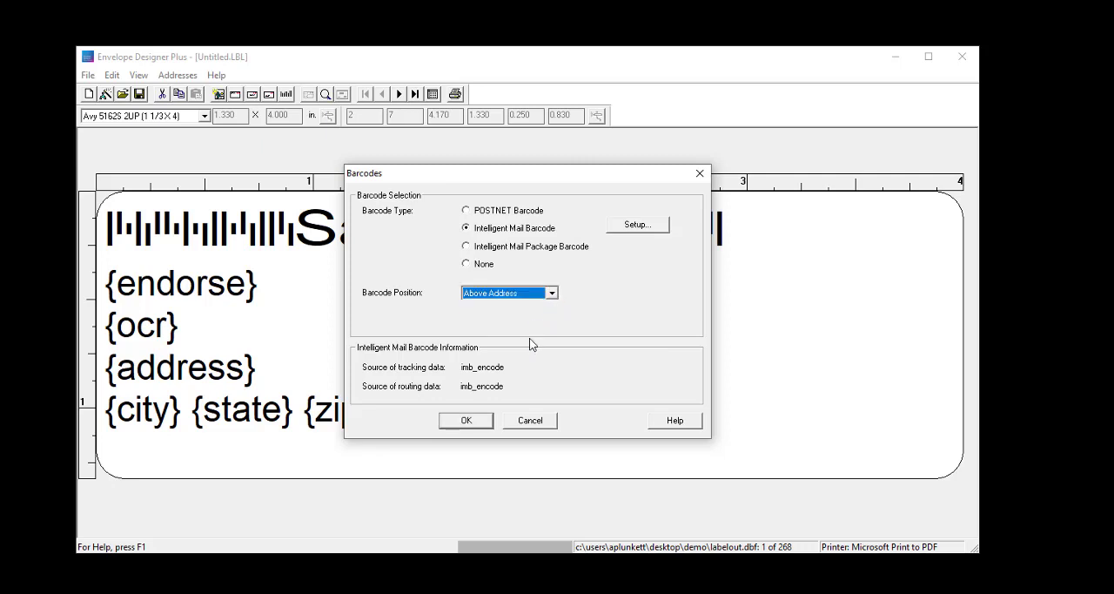
{"action": "left_click", "coordinate": [478, 422]}
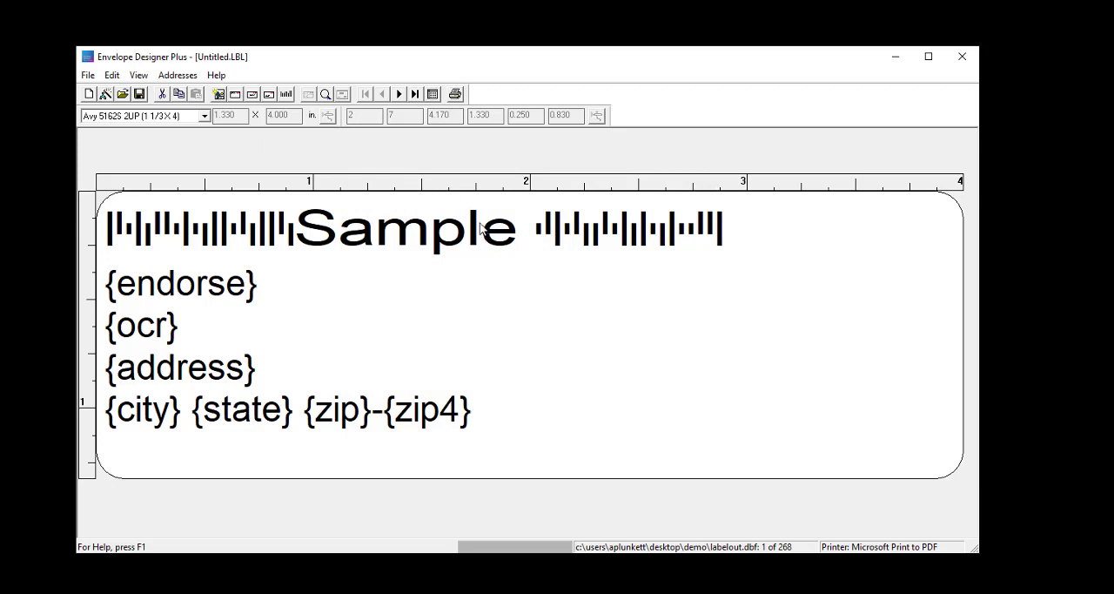
{"action": "left_click", "coordinate": [434, 95]}
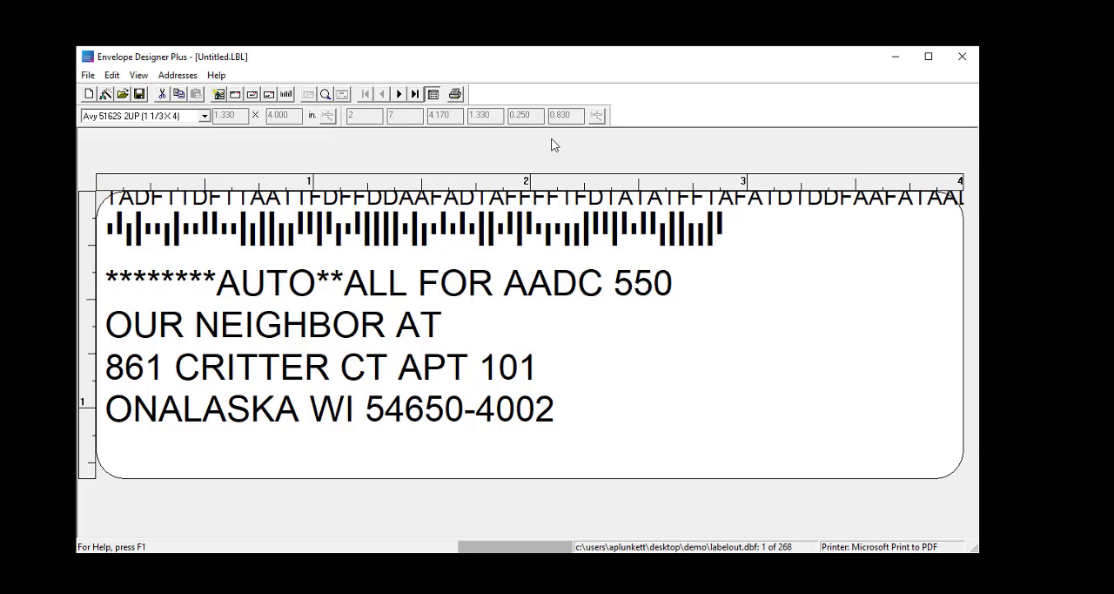
Step: Print the labels for addresses 1 to 268 using Microsoft Print to PDF
{"action": "left_click", "coordinate": [455, 96]}
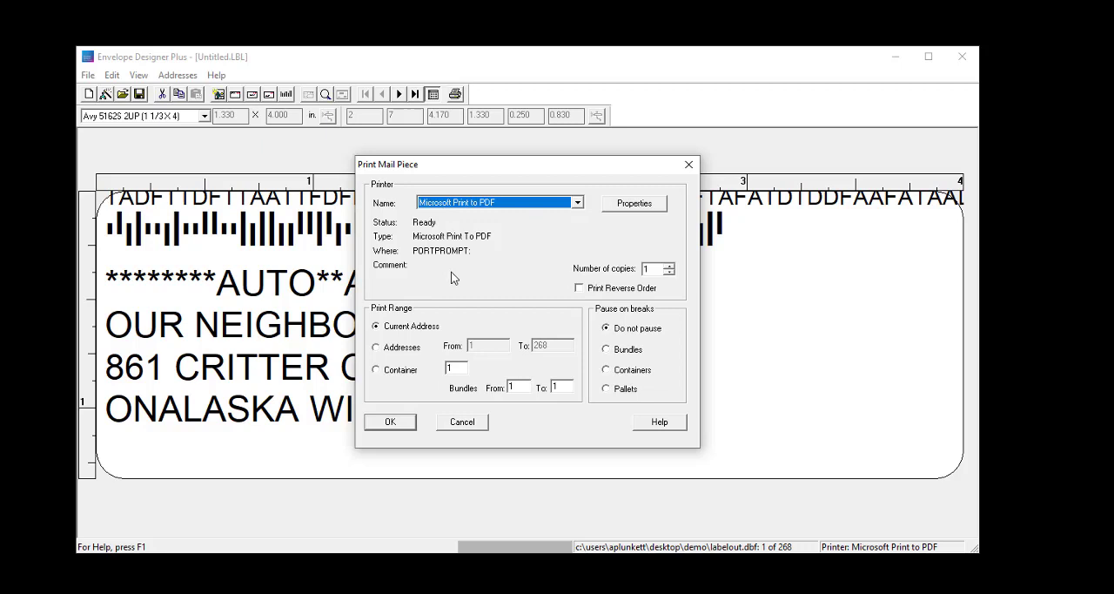
{"action": "left_click", "coordinate": [377, 348]}
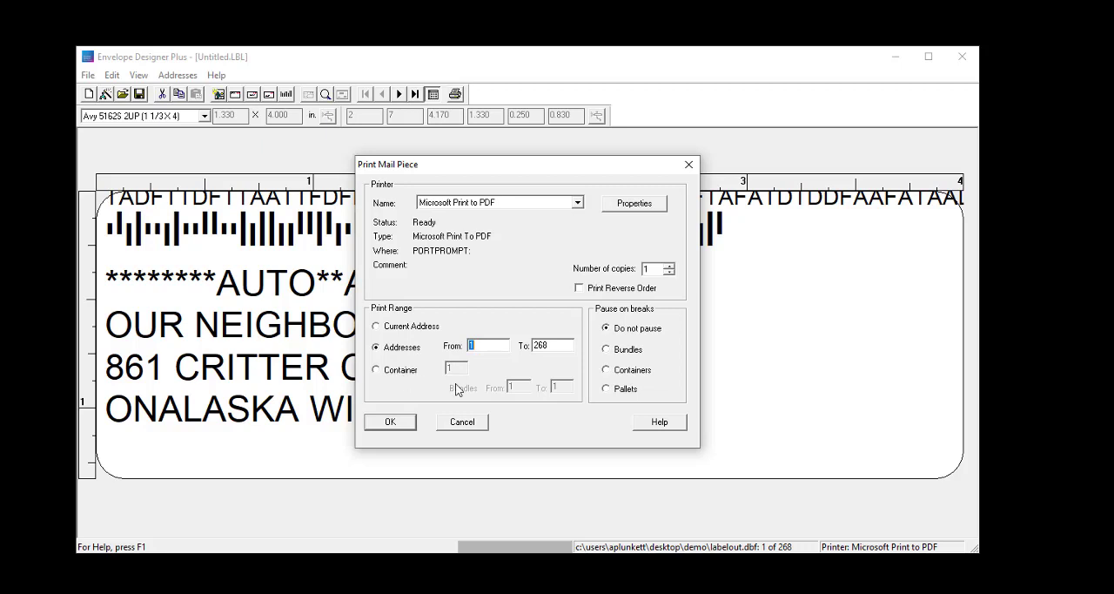
{"action": "left_click", "coordinate": [390, 422]}
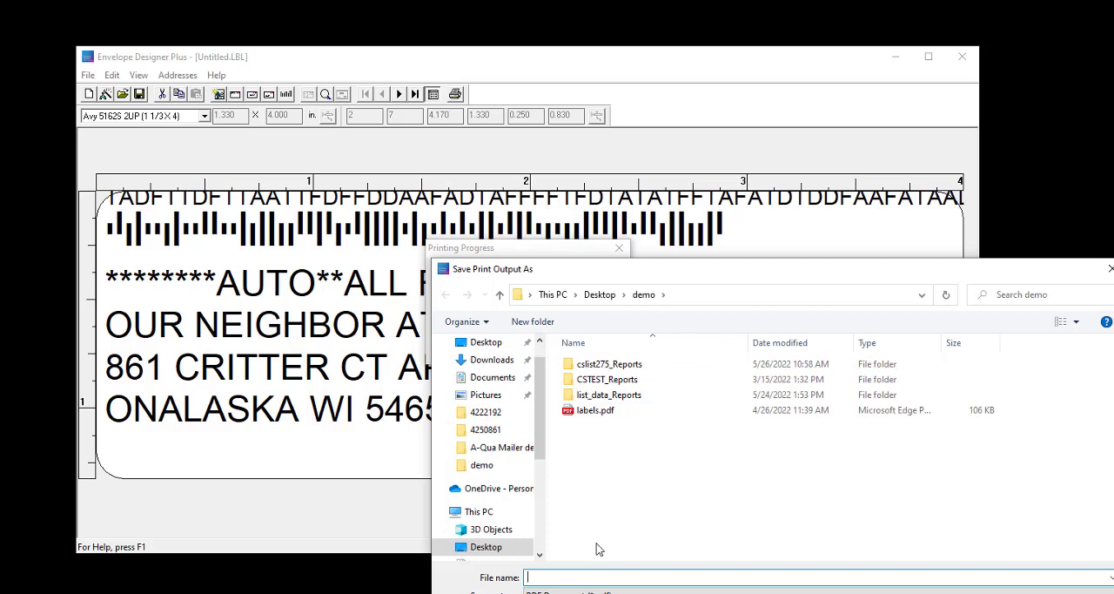
Step: Save the print output as labels6122 in the demo folder
{"action": "type", "text": "labe"}
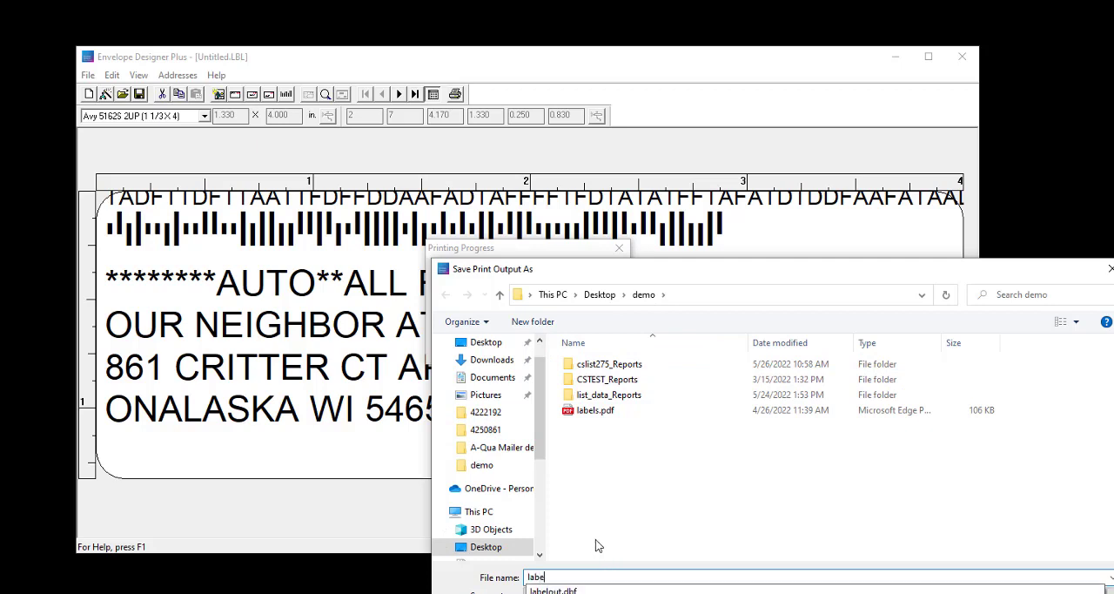
{"action": "type", "text": "ls6"}
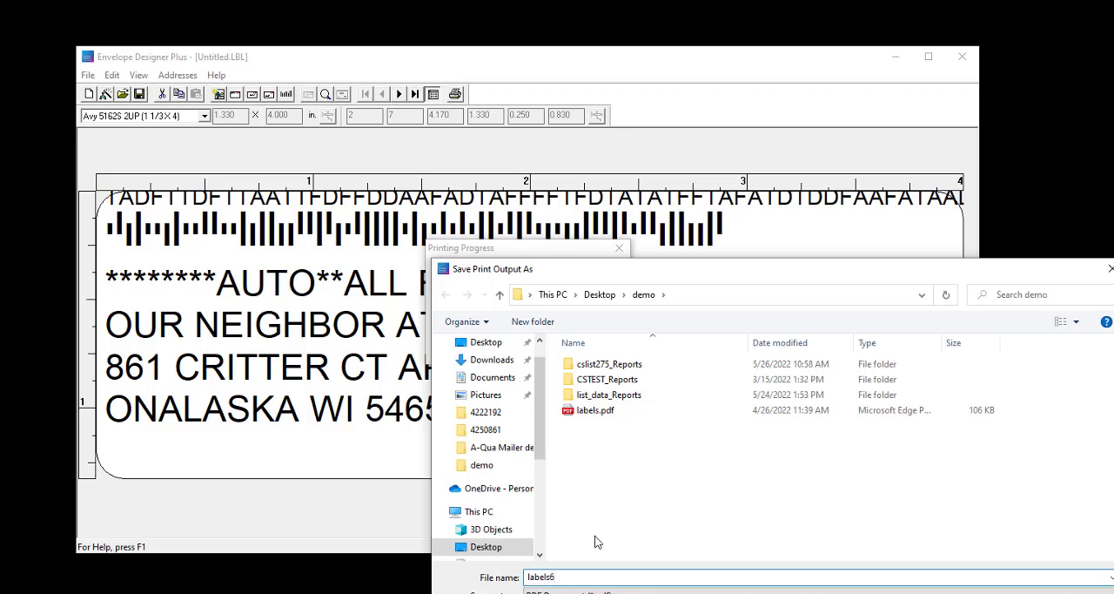
{"action": "type", "text": "122"}
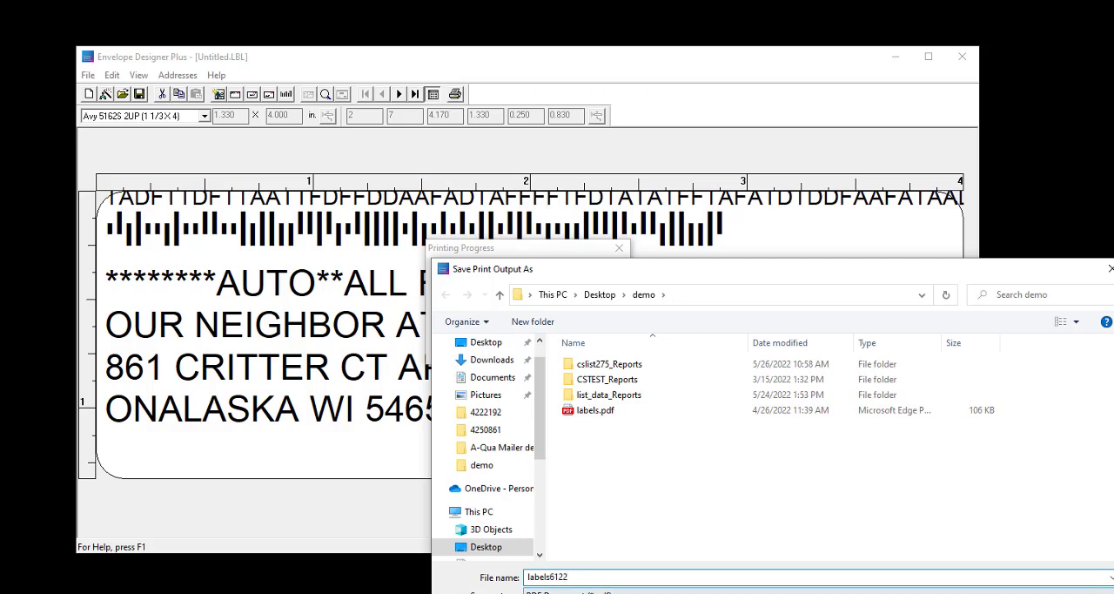
{"action": "key", "text": "Return"}
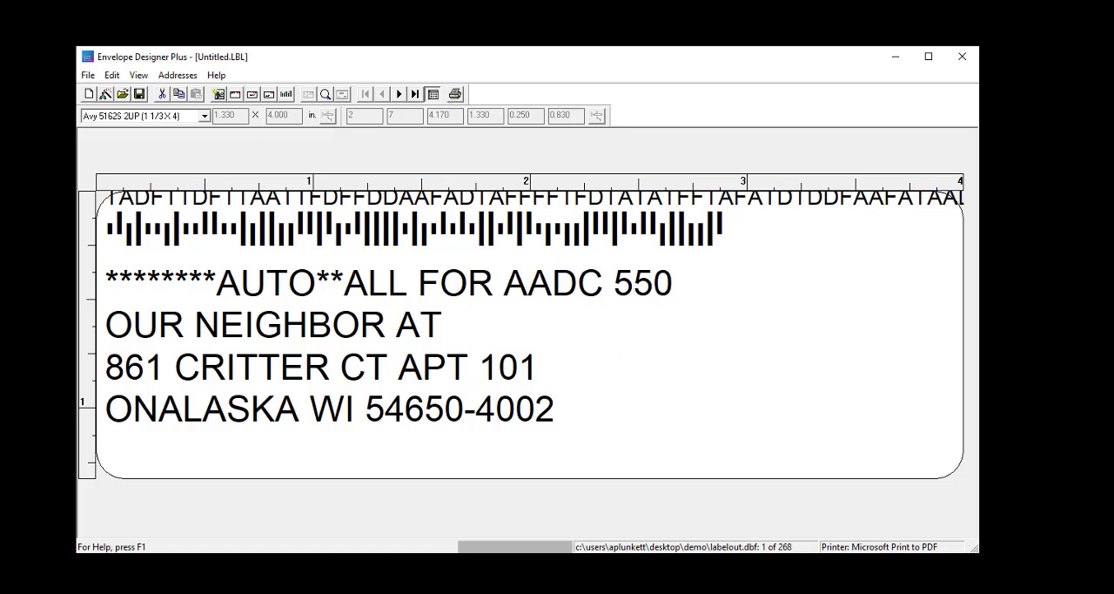
Step: Switch to the demo folder in File Explorer and open labels6122.pdf, moving its window up for viewing
{"action": "left_click", "coordinate": [120, 584]}
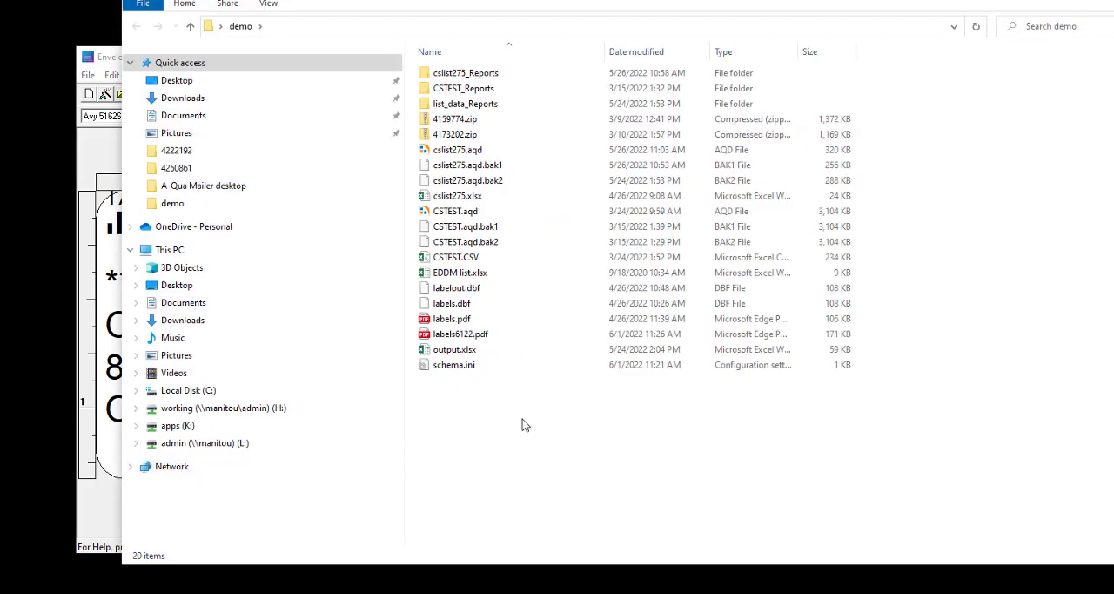
{"action": "left_click", "coordinate": [456, 339]}
{"action": "double_click", "coordinate": [458, 341]}
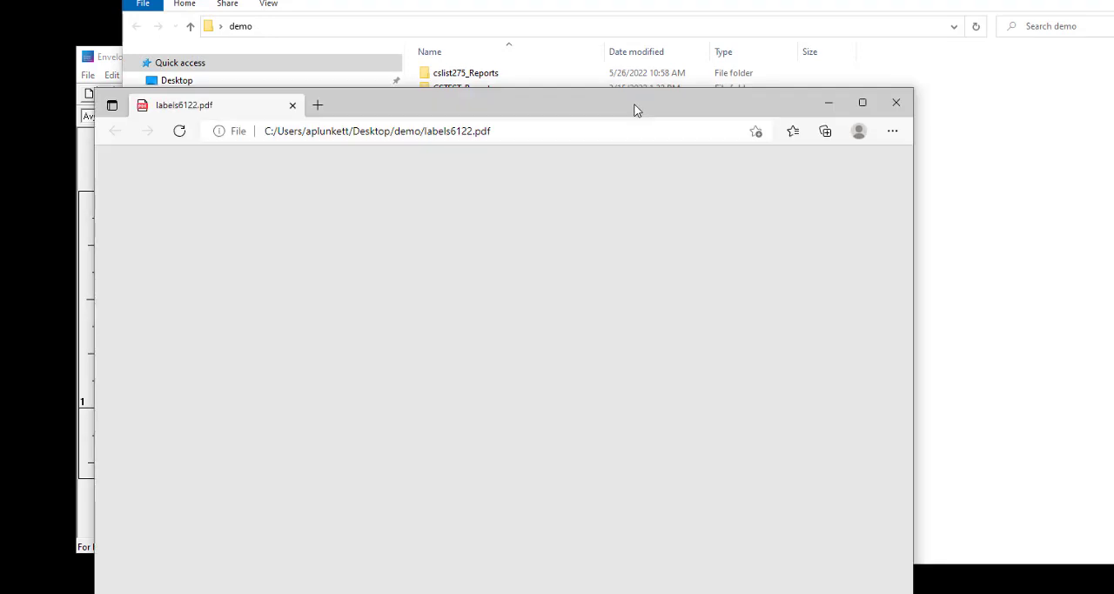
{"action": "left_click_drag", "start_coordinate": [635, 110], "coordinate": [649, 23]}
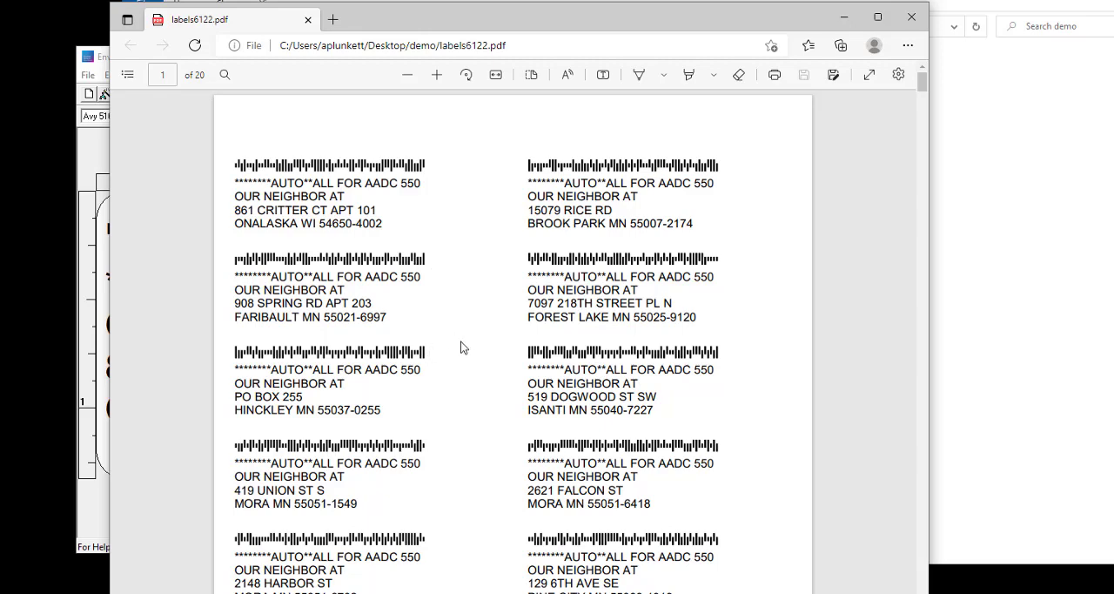
Step: Look over the printed labels in the PDF, then close it and the demo folder to return to Envelope Designer Plus
{"action": "scroll", "coordinate": [461, 350], "scroll_direction": "down", "scroll_amount": 5}
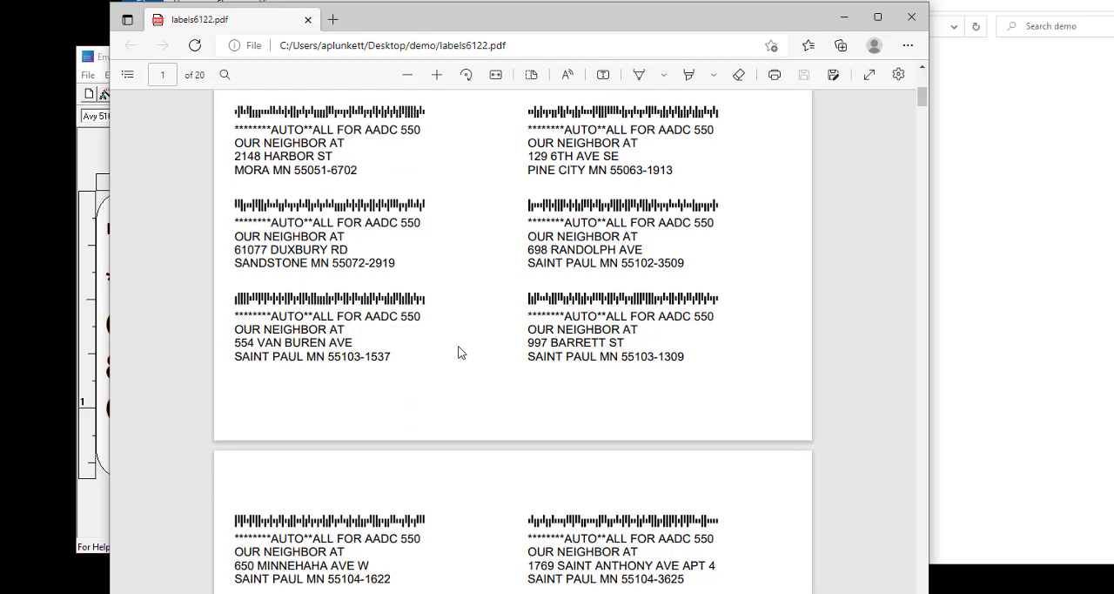
{"action": "scroll", "coordinate": [458, 346], "scroll_direction": "up", "scroll_amount": 5}
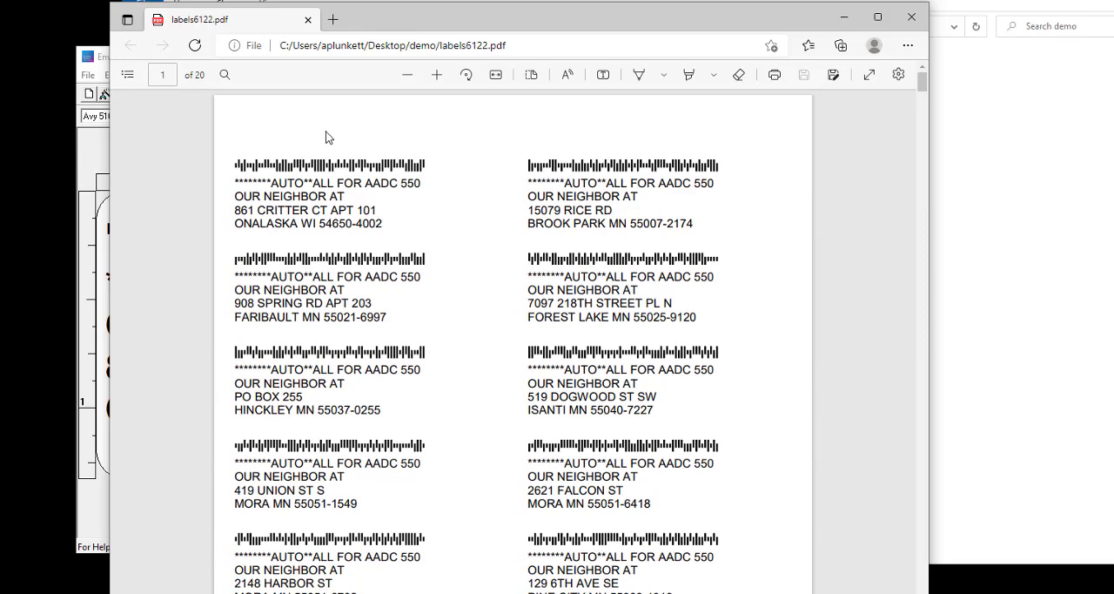
{"action": "left_click", "coordinate": [307, 19]}
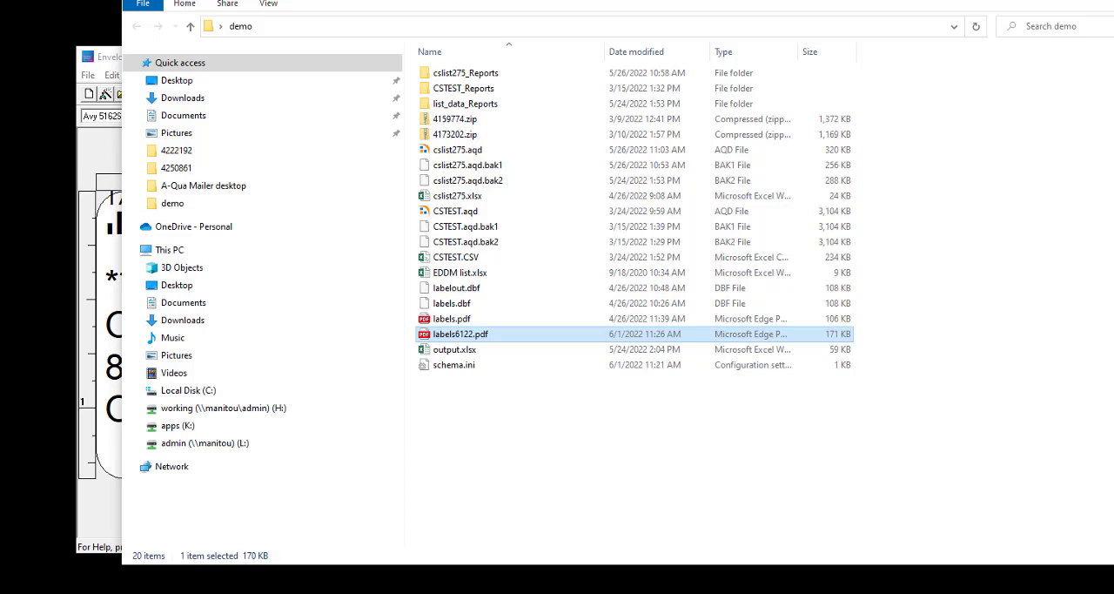
{"action": "left_click", "coordinate": [1113, 3]}
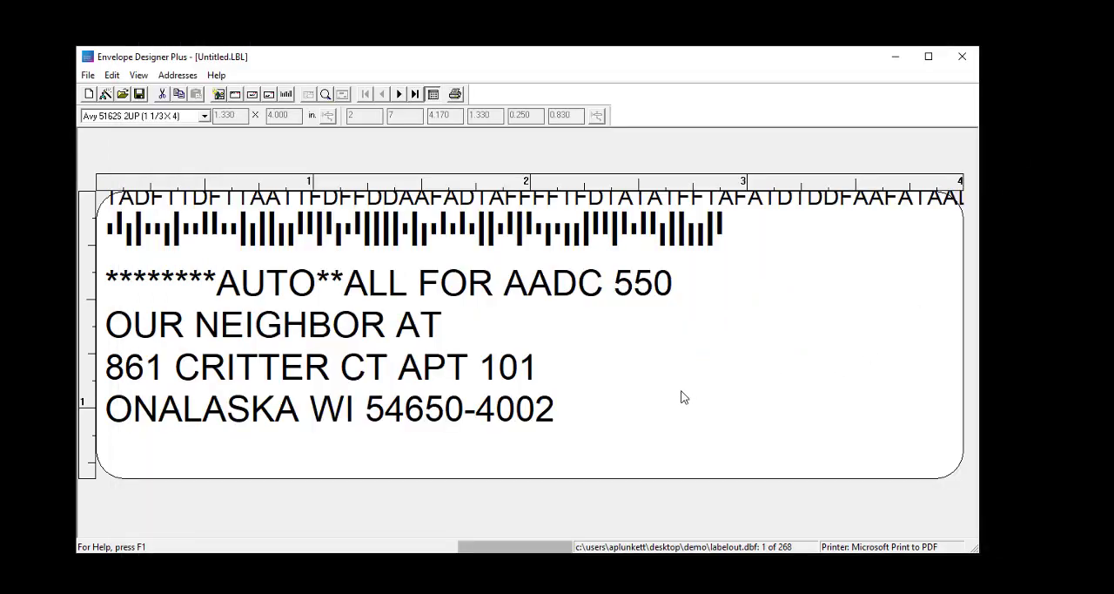